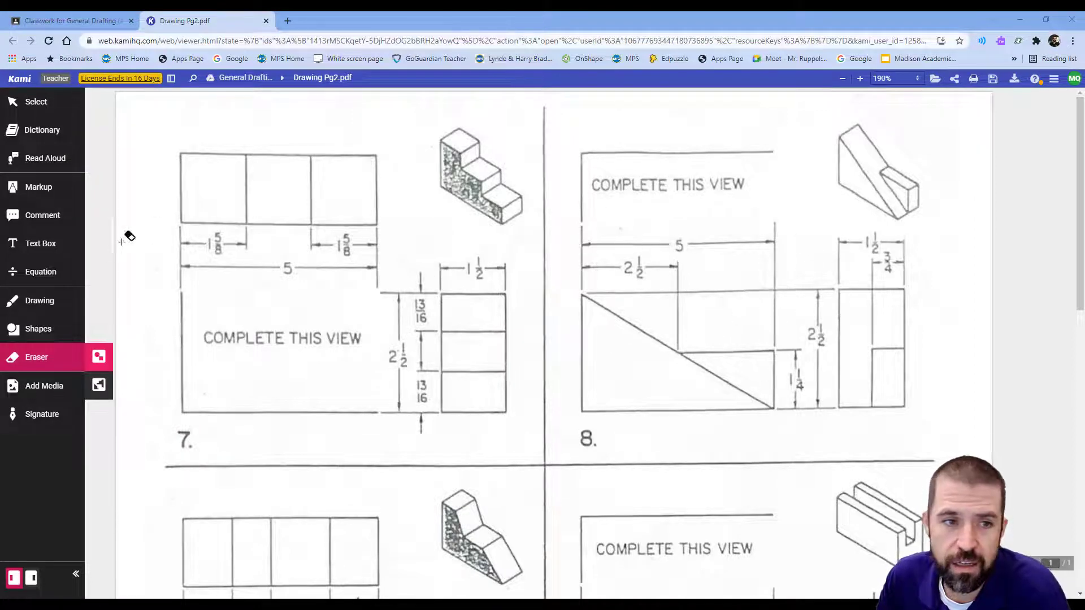
- Draw two rectangles over exercise 8's incomplete top view: the full outline and a smaller one in its upper-right corner
{"action": "left_click", "coordinate": [46, 338]}
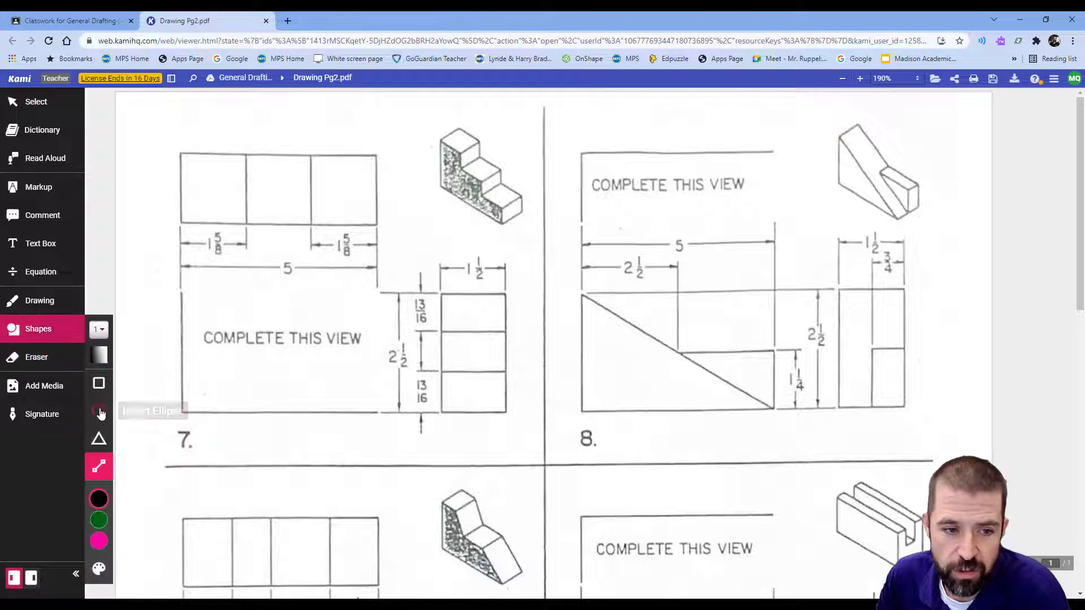
{"action": "left_click", "coordinate": [98, 383]}
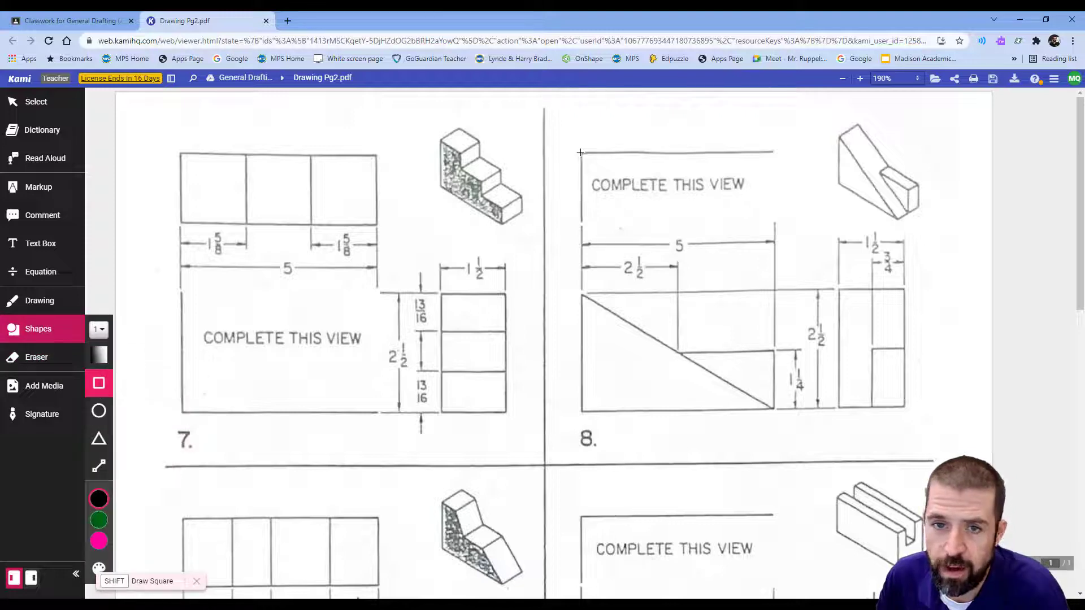
{"action": "left_click_drag", "start_coordinate": [582, 151], "coordinate": [777, 222]}
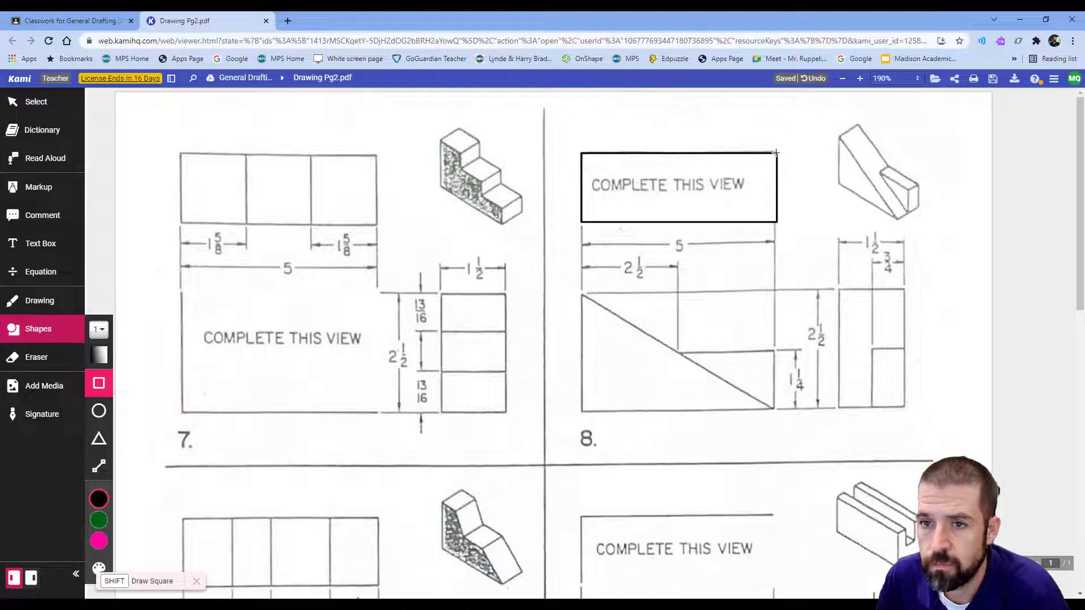
{"action": "left_click_drag", "start_coordinate": [775, 152], "coordinate": [677, 193]}
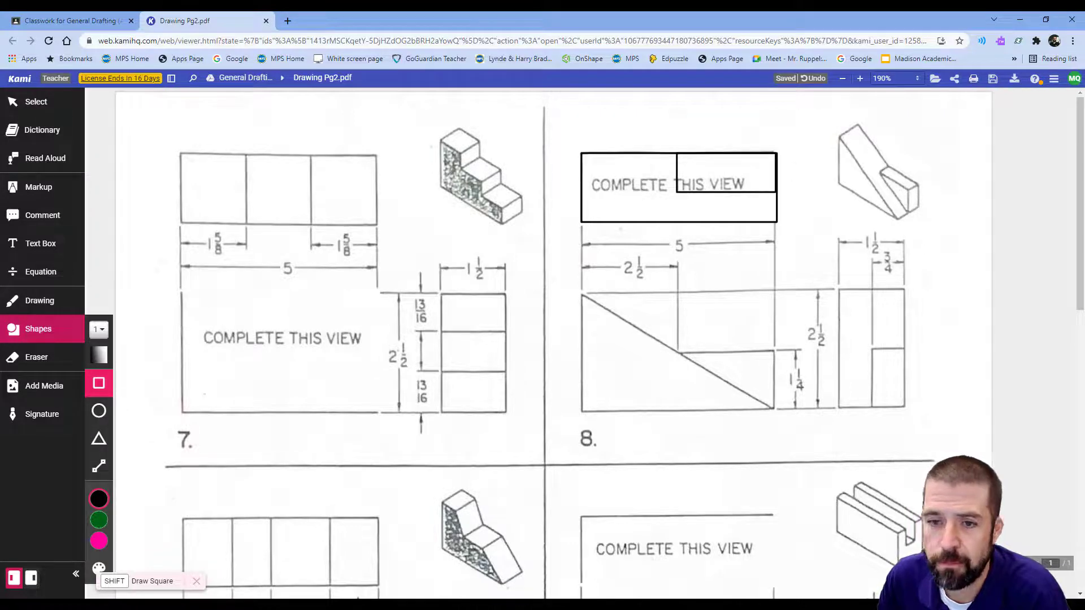
- Switch to AutoCAD and draw a horizontal baseline above the title block with a vertical line rising from its left end
{"action": "key", "text": "alt+Tab"}
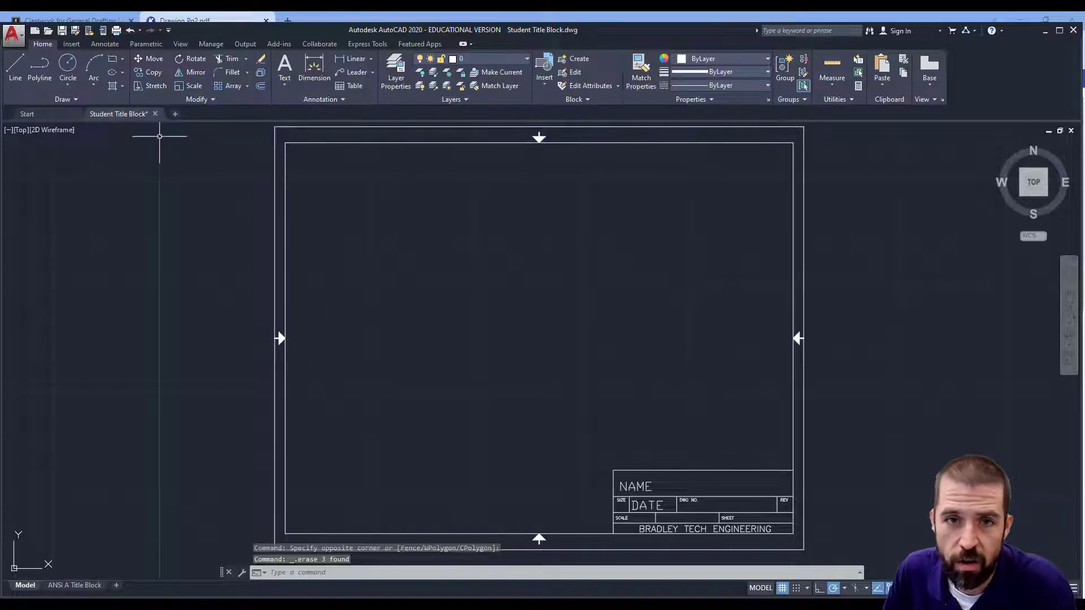
{"action": "left_click", "coordinate": [14, 65]}
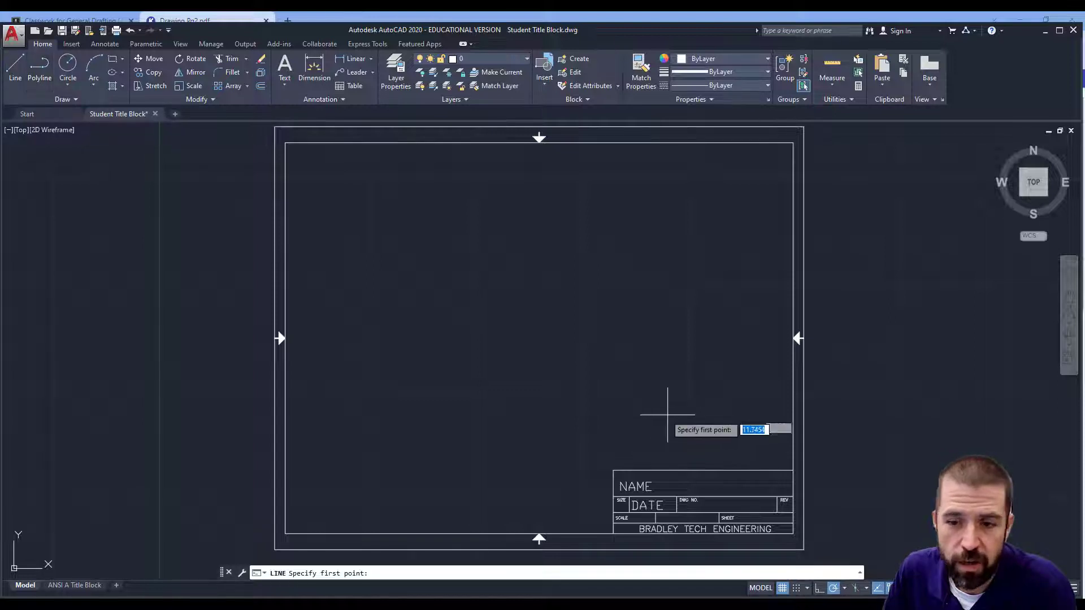
{"action": "left_click", "coordinate": [733, 427]}
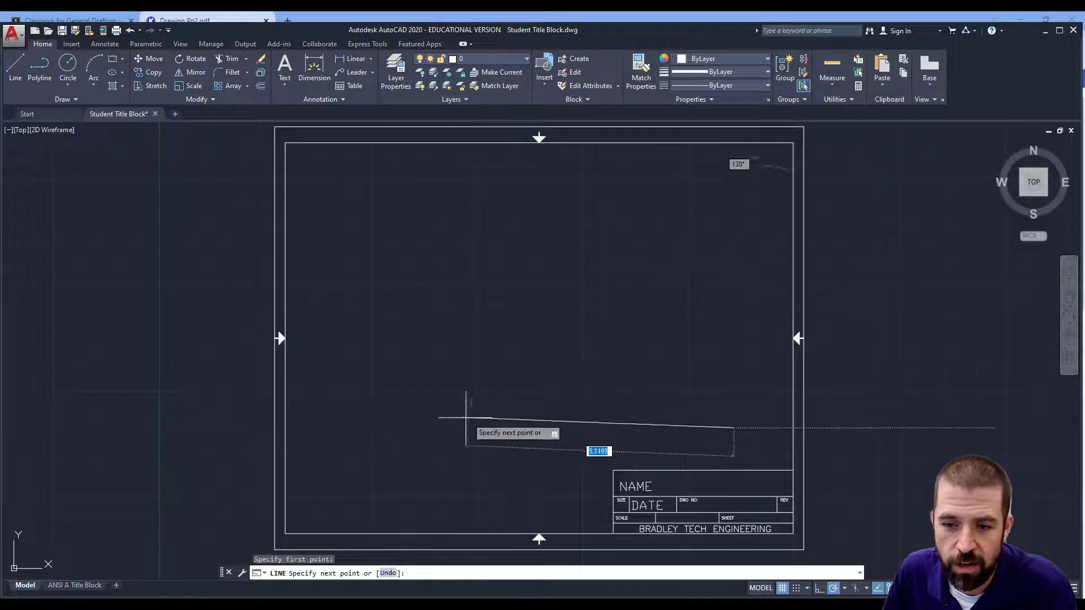
{"action": "left_click", "coordinate": [332, 427]}
{"action": "left_click", "coordinate": [332, 175]}
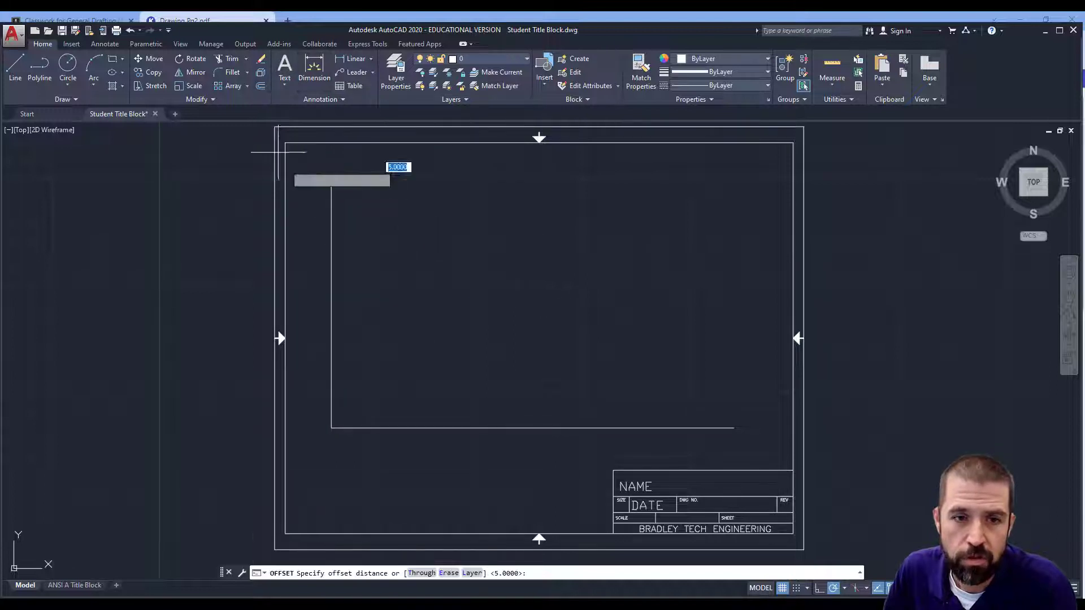
- Offset the vertical line 5 units to the right
{"action": "left_click", "coordinate": [261, 86]}
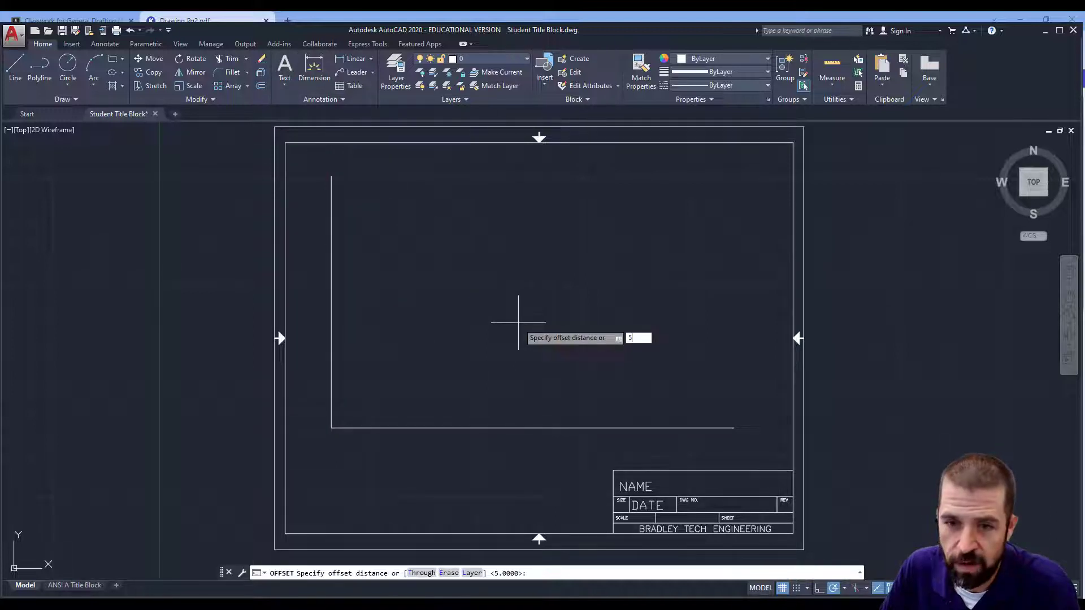
{"action": "key", "text": "Return"}
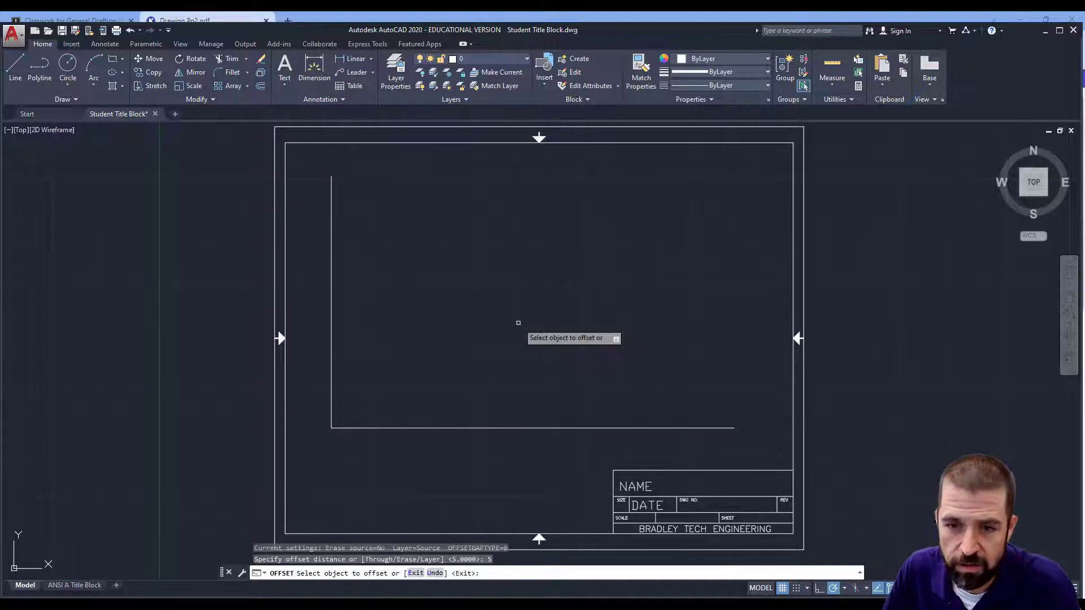
{"action": "left_click", "coordinate": [331, 348]}
{"action": "left_click", "coordinate": [435, 368]}
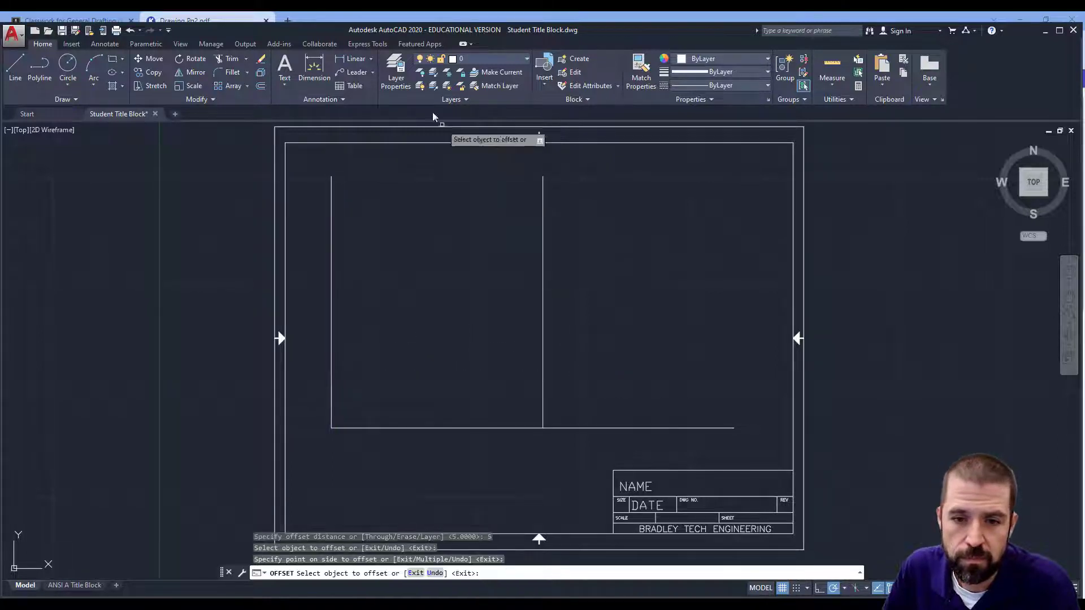
- Offset the horizontal baseline 2.5 units upward
{"action": "left_click", "coordinate": [261, 87]}
{"action": "type", "text": "2.5"}
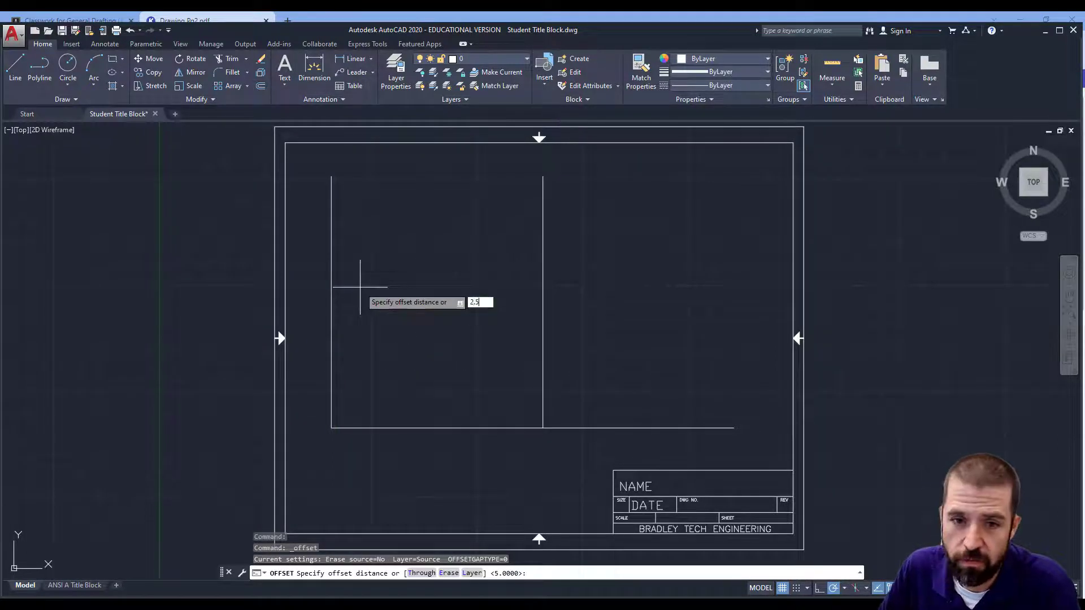
{"action": "key", "text": "Return"}
{"action": "left_click", "coordinate": [447, 428]}
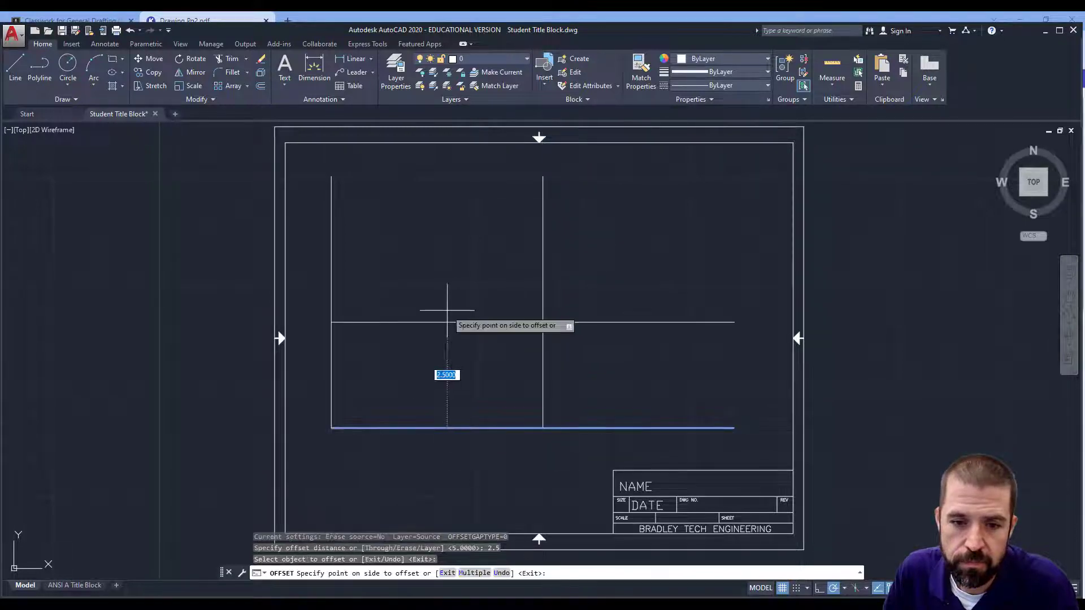
{"action": "left_click", "coordinate": [446, 310]}
- Check the worksheet, then offset the upper horizontal line 1 unit upward and the right vertical line 1 unit to the right
{"action": "left_click", "coordinate": [447, 606]}
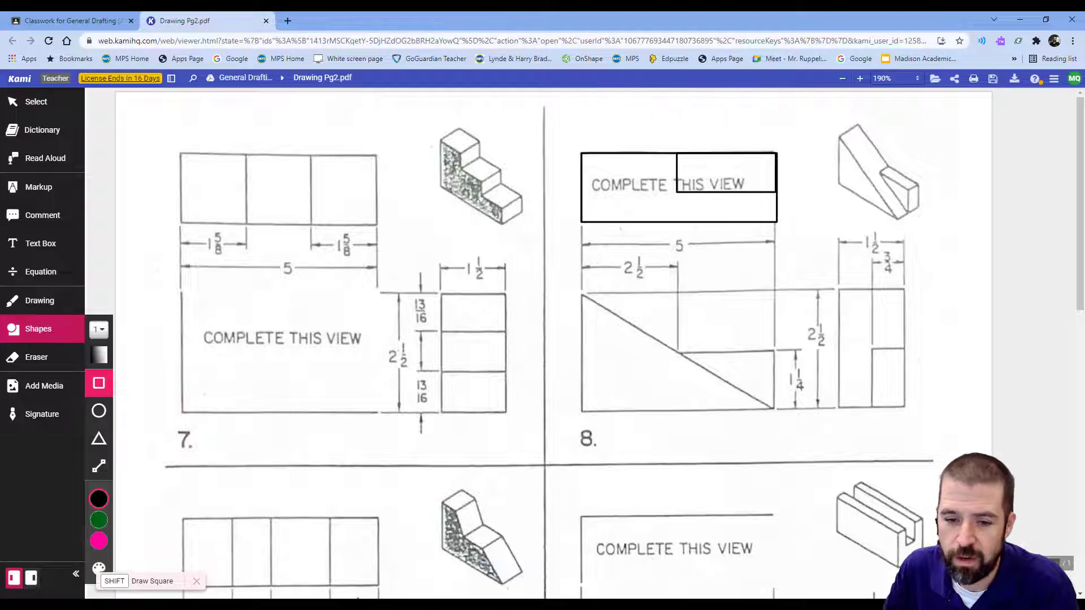
{"action": "left_click", "coordinate": [469, 606]}
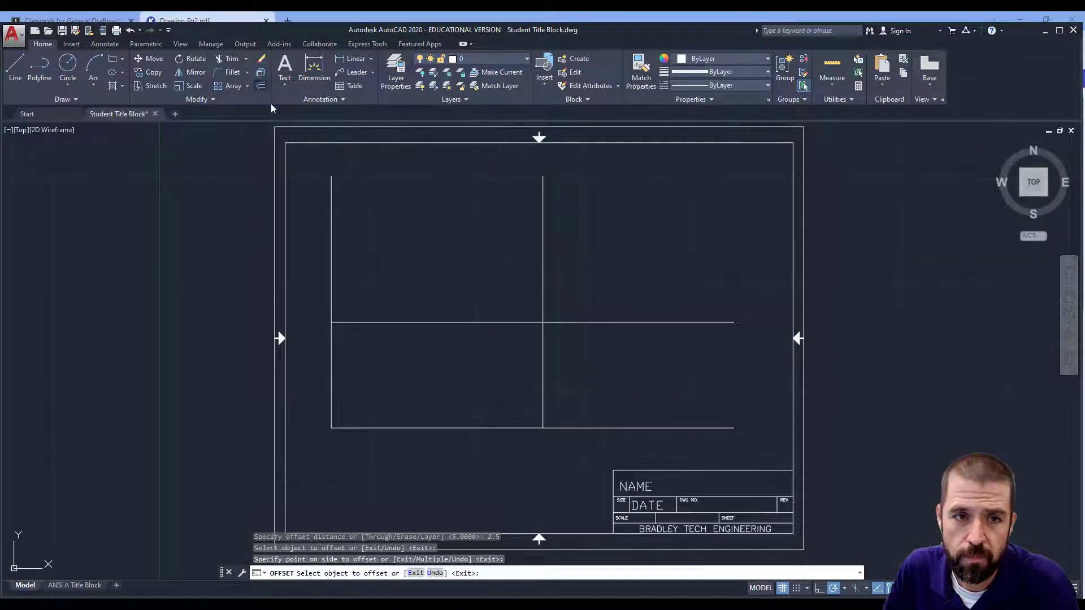
{"action": "left_click", "coordinate": [261, 85]}
{"action": "type", "text": "1"}
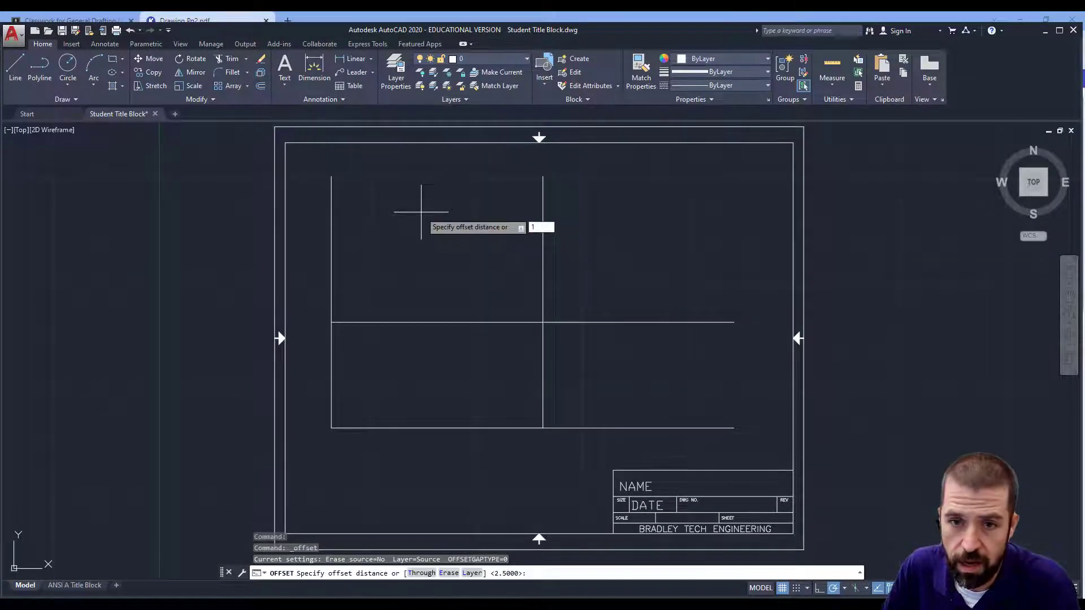
{"action": "key", "text": "Return"}
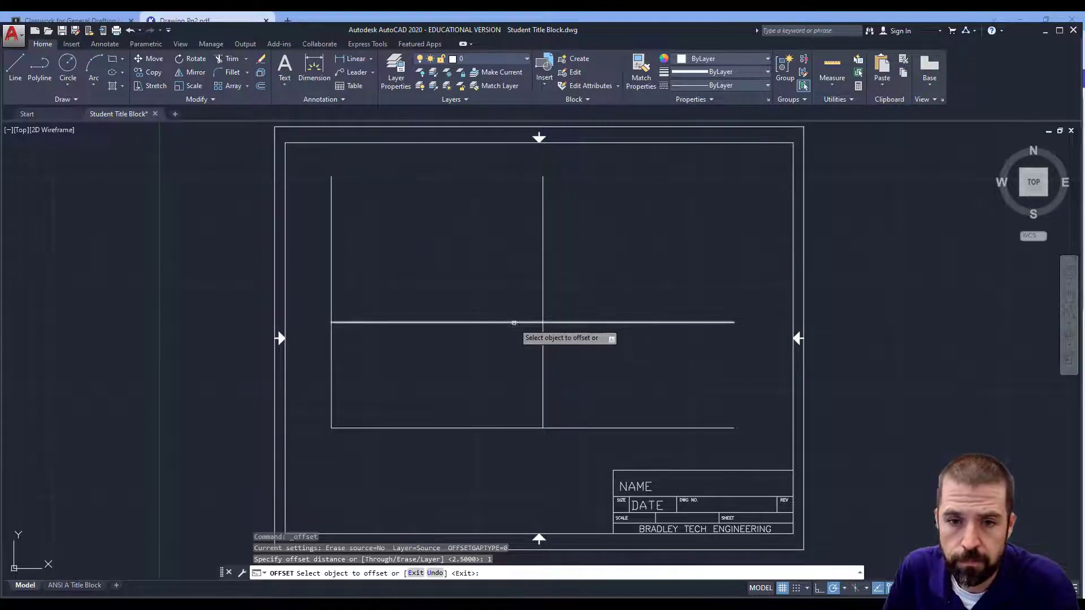
{"action": "left_click", "coordinate": [514, 322]}
{"action": "left_click", "coordinate": [508, 266]}
{"action": "left_click", "coordinate": [543, 347]}
{"action": "left_click", "coordinate": [577, 354]}
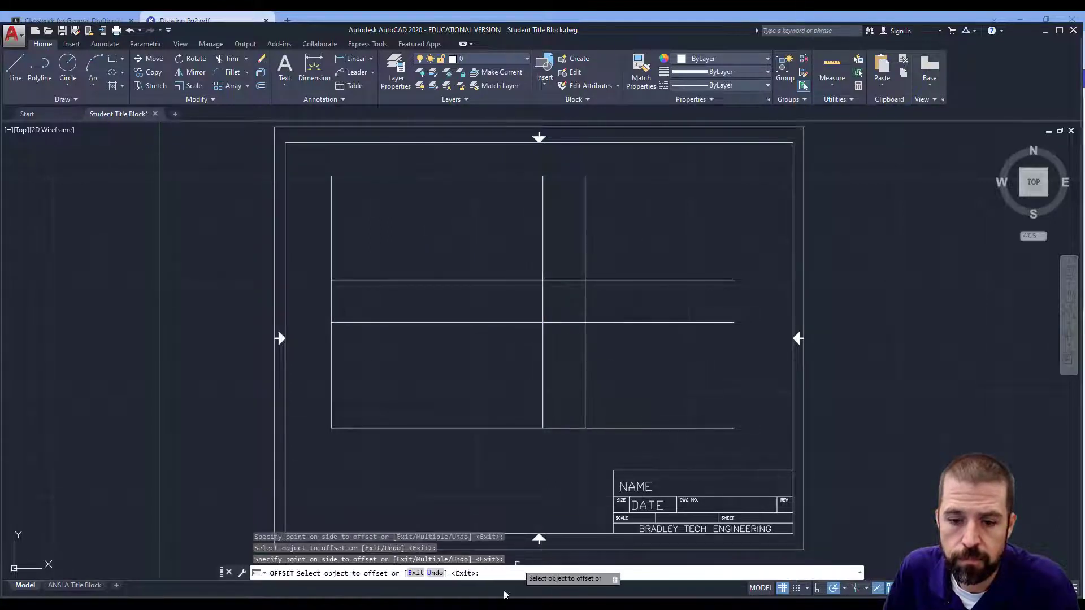
- Check the worksheet's depth dimension, then offset the topmost horizontal line 1.5 units upward and the rightmost vertical line 1.5 units right
{"action": "left_click", "coordinate": [376, 565]}
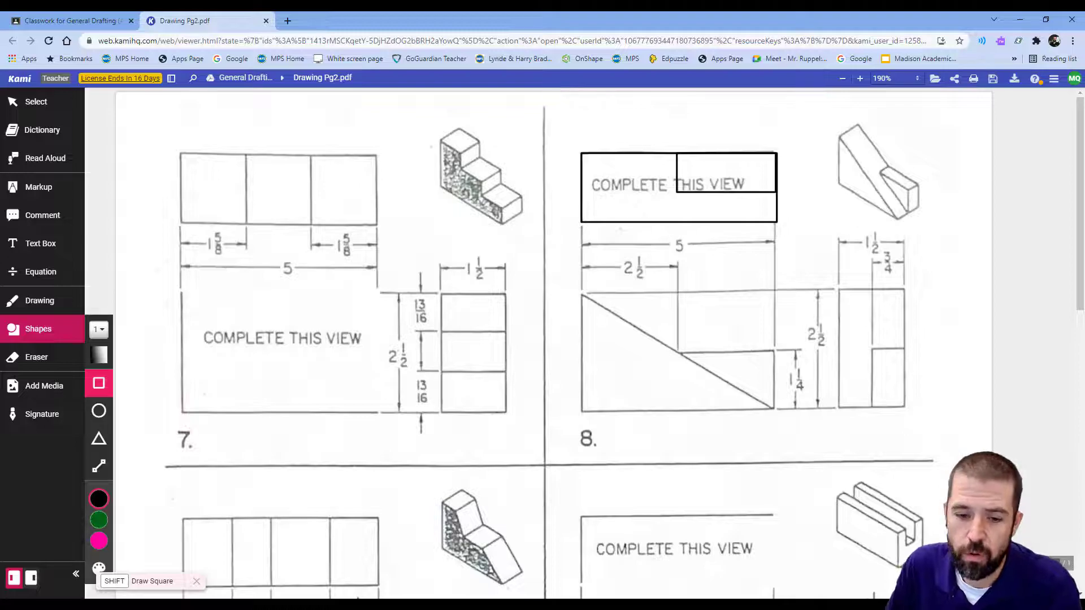
{"action": "key", "text": "alt+Tab"}
{"action": "left_click", "coordinate": [261, 84]}
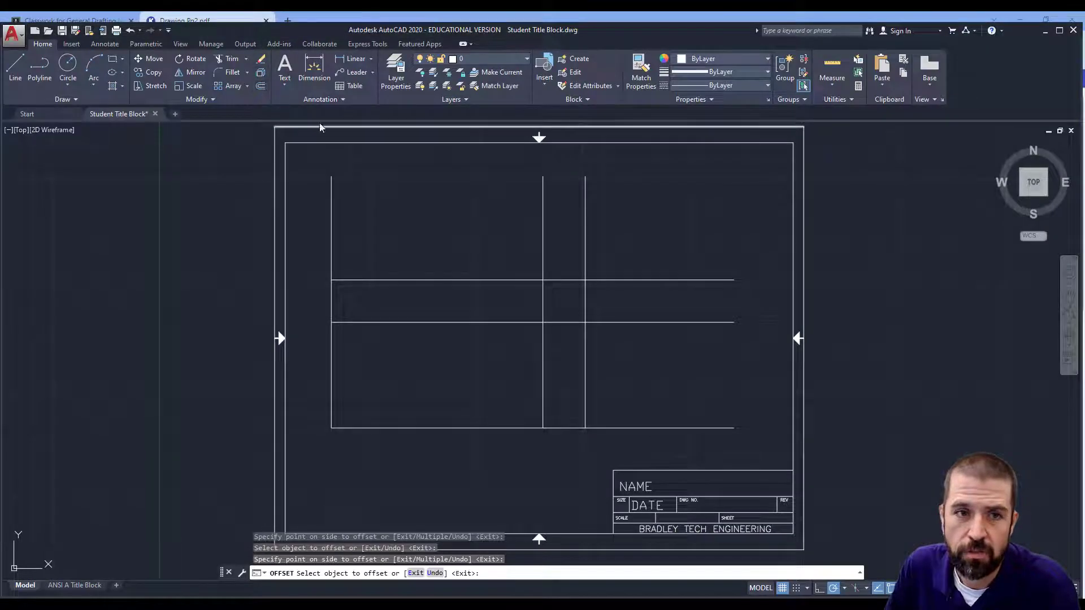
{"action": "type", "text": "1.5"}
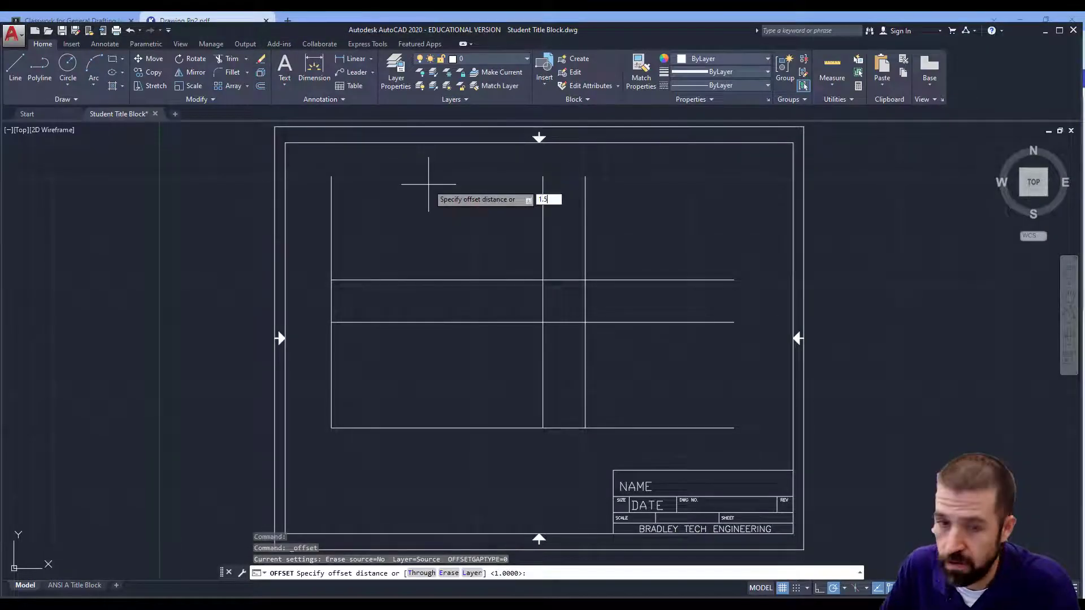
{"action": "key", "text": "Return"}
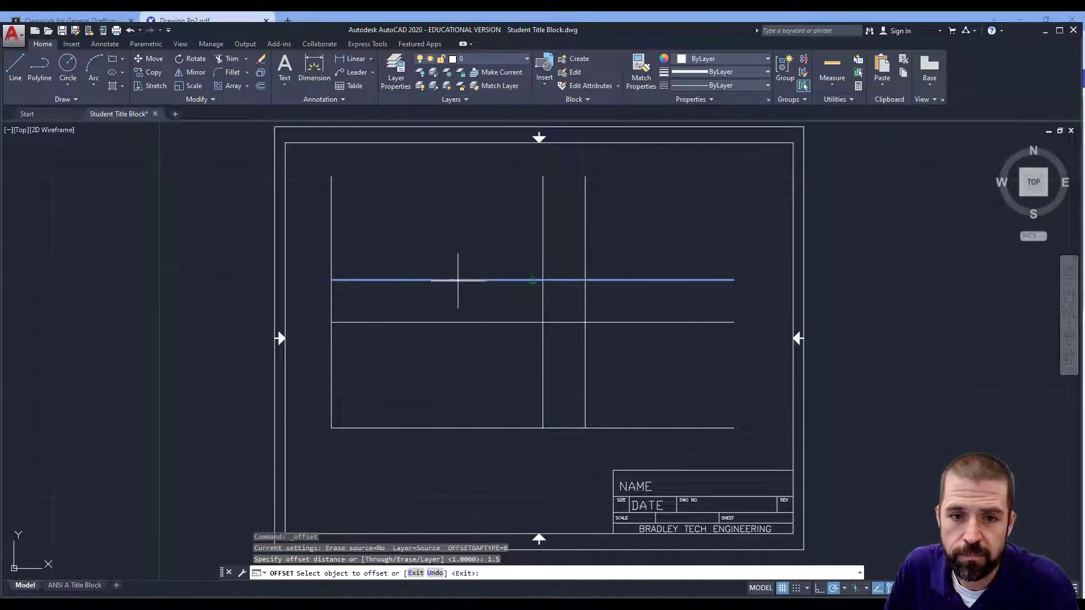
{"action": "left_click", "coordinate": [458, 280]}
{"action": "left_click", "coordinate": [460, 240]}
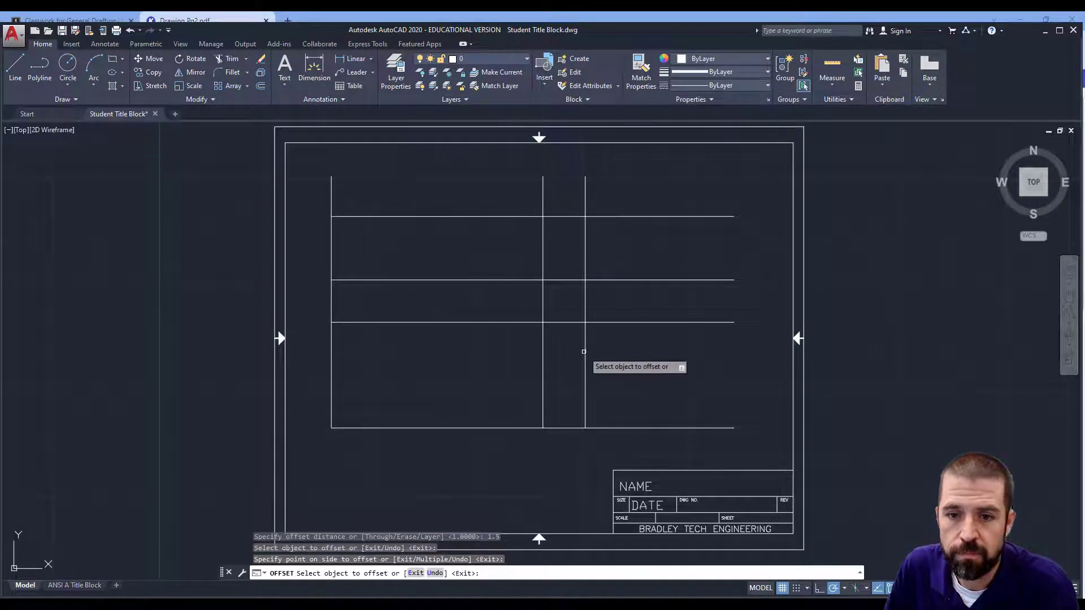
{"action": "left_click", "coordinate": [585, 351]}
{"action": "left_click", "coordinate": [706, 356]}
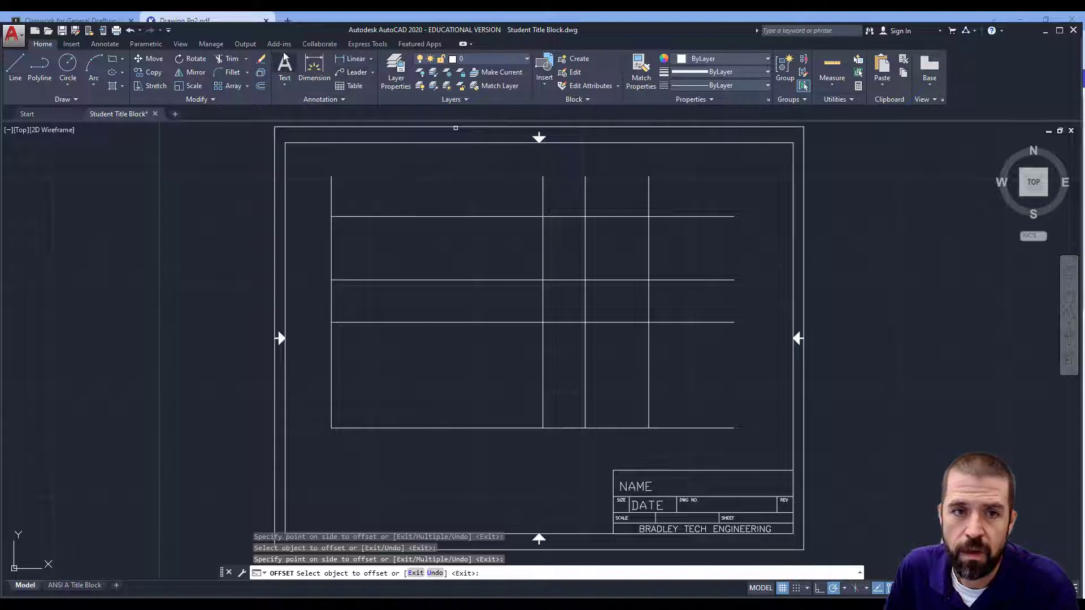
- Using all construction lines as cutting edges, trim the leftmost vertical between the front and top views and above the top view
{"action": "left_click", "coordinate": [229, 58]}
{"action": "left_click", "coordinate": [314, 164]}
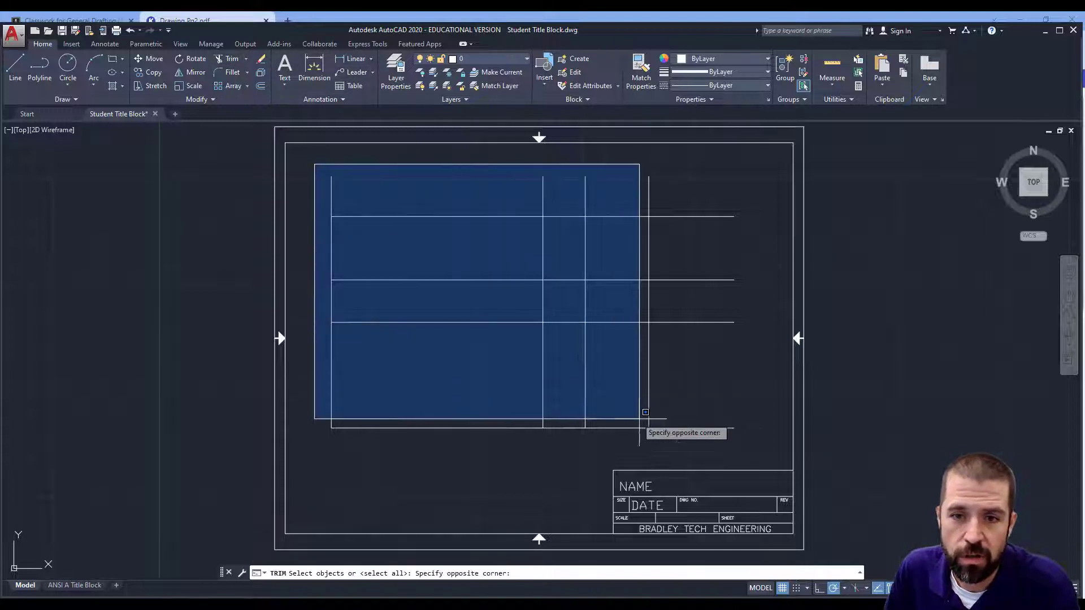
{"action": "left_click", "coordinate": [746, 446]}
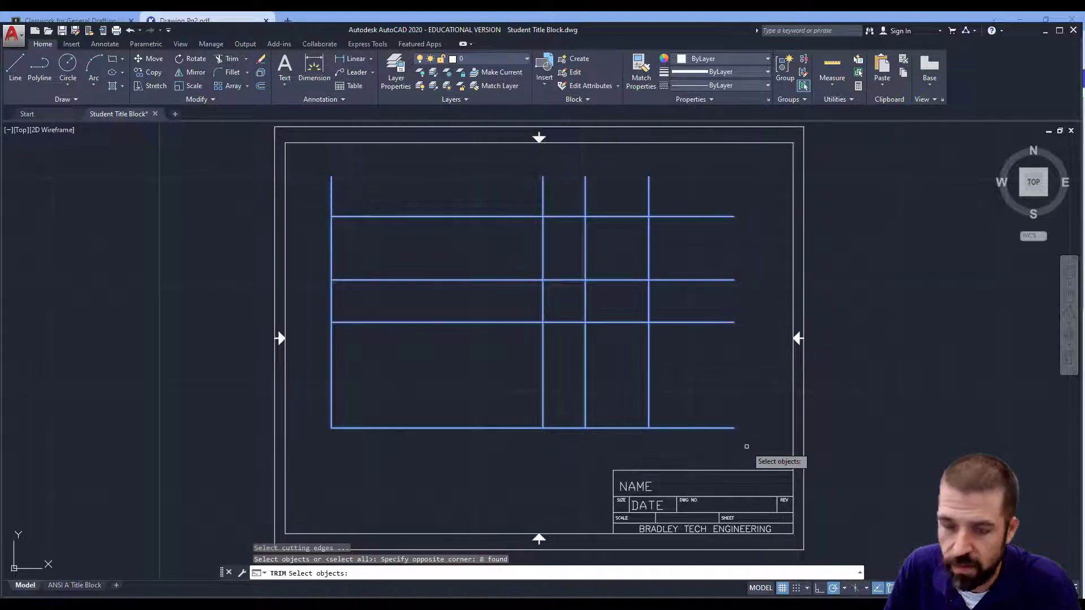
{"action": "key", "text": "Return"}
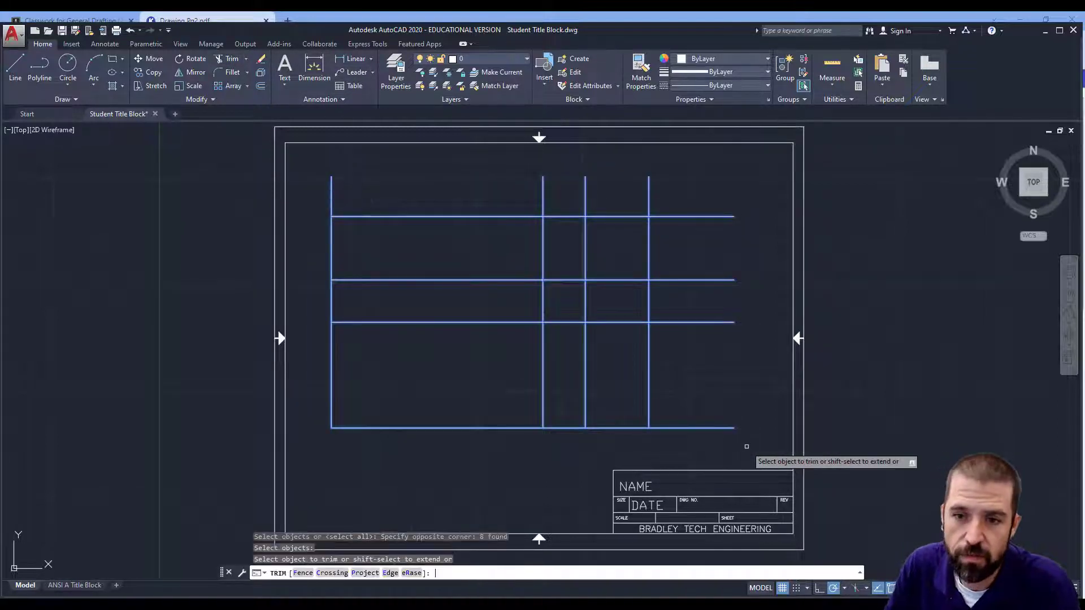
{"action": "left_click", "coordinate": [330, 302]}
{"action": "left_click", "coordinate": [331, 189]}
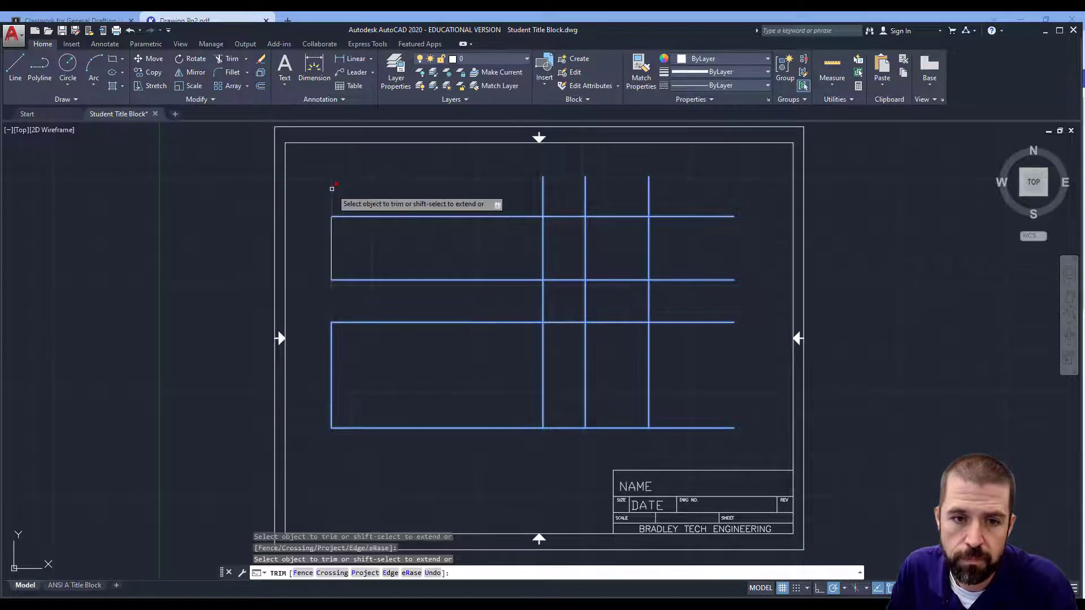
- Trim the second vertical above and below the top view, and remove the horizontal segments in the gap before the third vertical
{"action": "left_click", "coordinate": [541, 192]}
{"action": "left_click", "coordinate": [557, 216]}
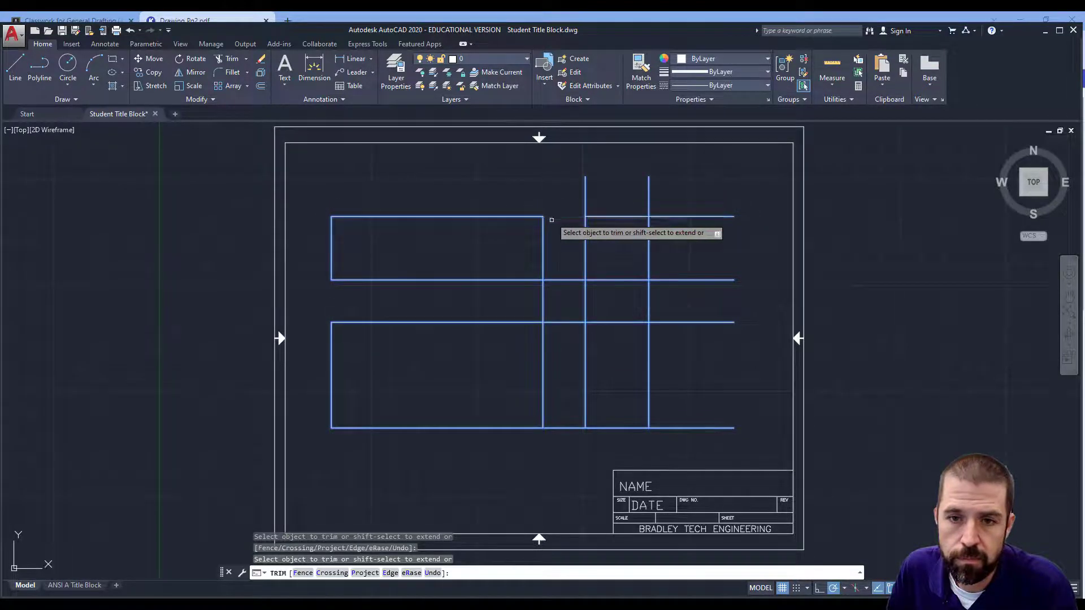
{"action": "left_click", "coordinate": [562, 280]}
{"action": "left_click", "coordinate": [542, 302]}
{"action": "left_click", "coordinate": [565, 323]}
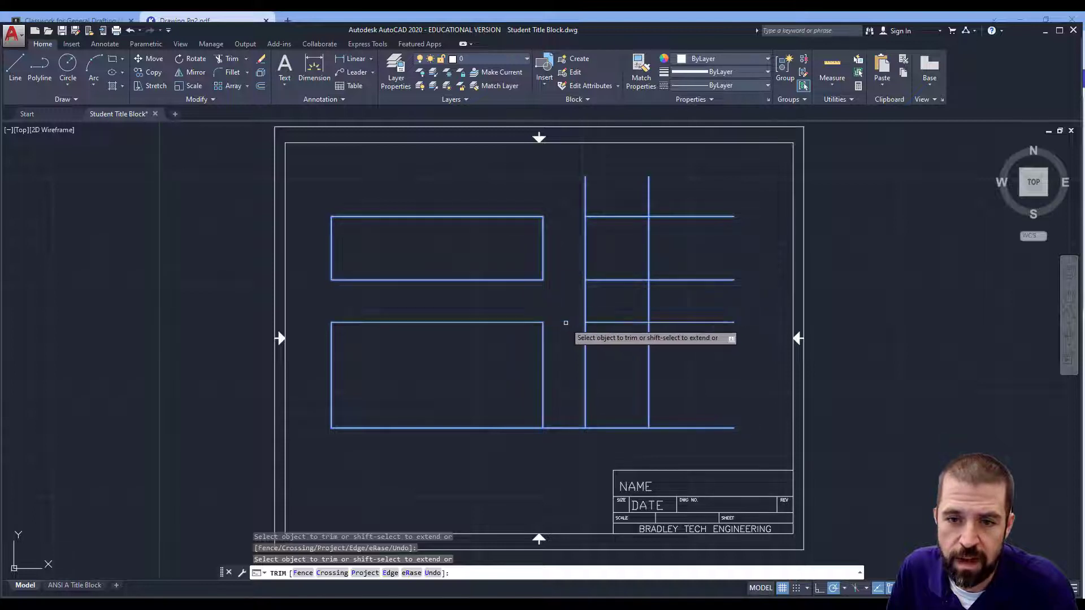
{"action": "left_click", "coordinate": [565, 428]}
- Trim the horizontal overhangs right of the side view and both vertical segments just above it, leaving a closed side-view rectangle
{"action": "left_click", "coordinate": [675, 428]}
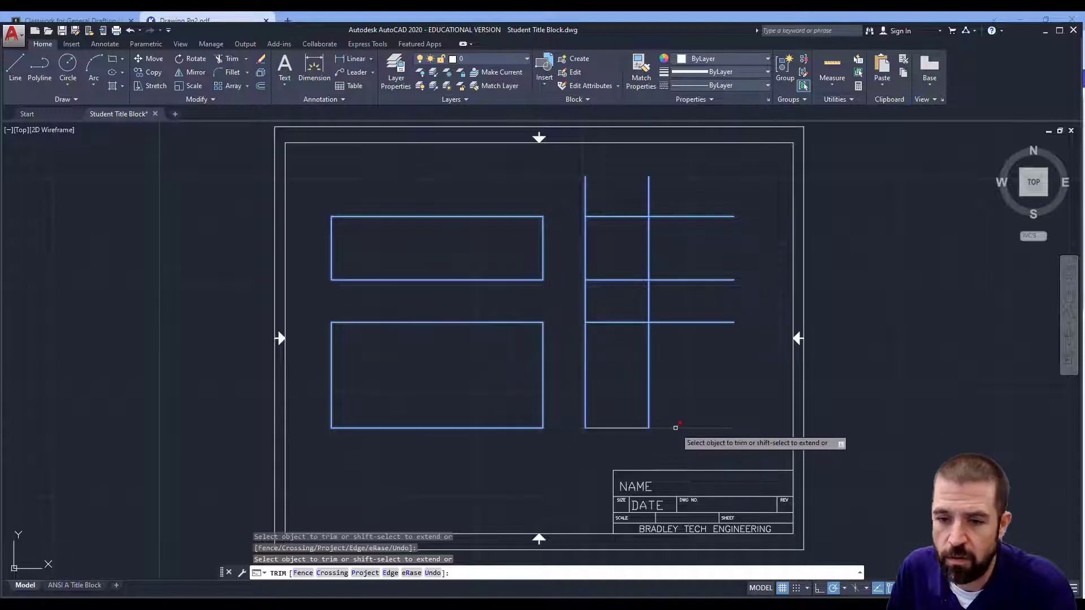
{"action": "left_click", "coordinate": [650, 303]}
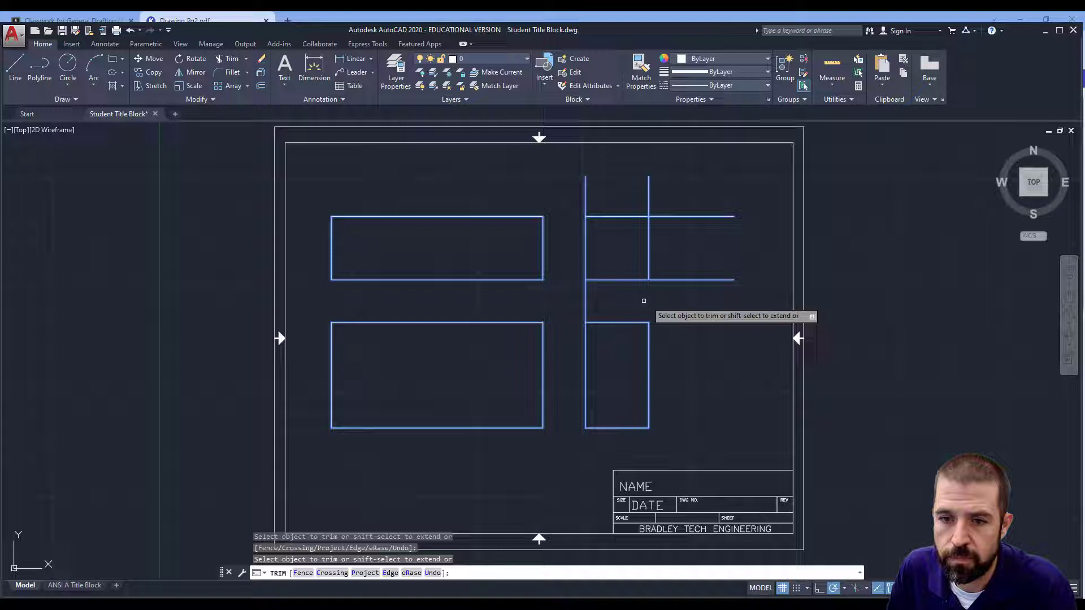
{"action": "left_click", "coordinate": [588, 302]}
{"action": "key", "text": "Return"}
- Draw a diagonal miter line from the lower-left to the upper-right corner of the square above the side view
{"action": "left_click", "coordinate": [15, 68]}
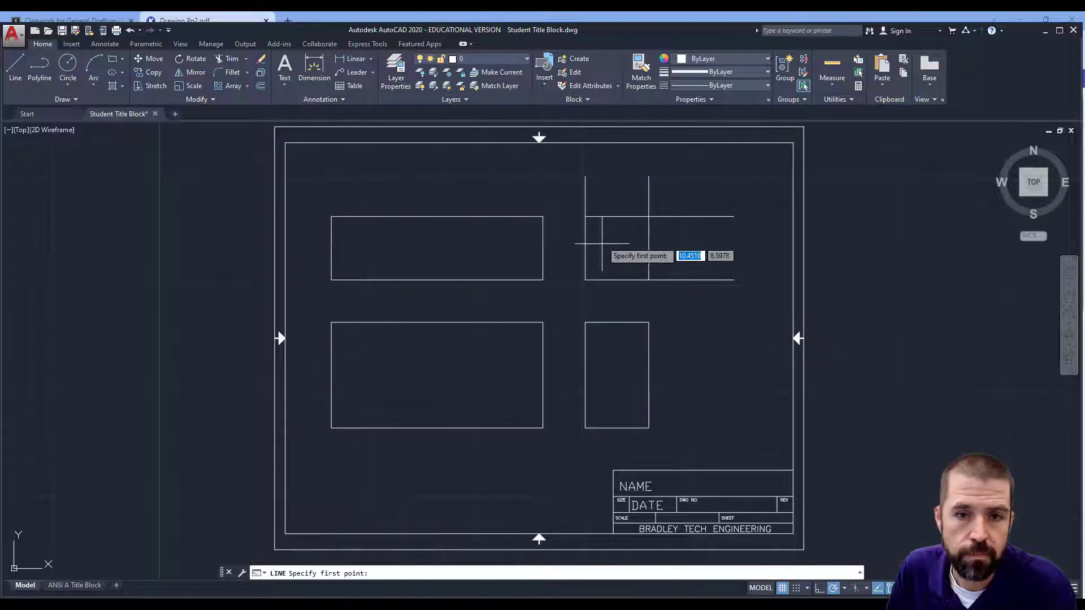
{"action": "left_click", "coordinate": [586, 280]}
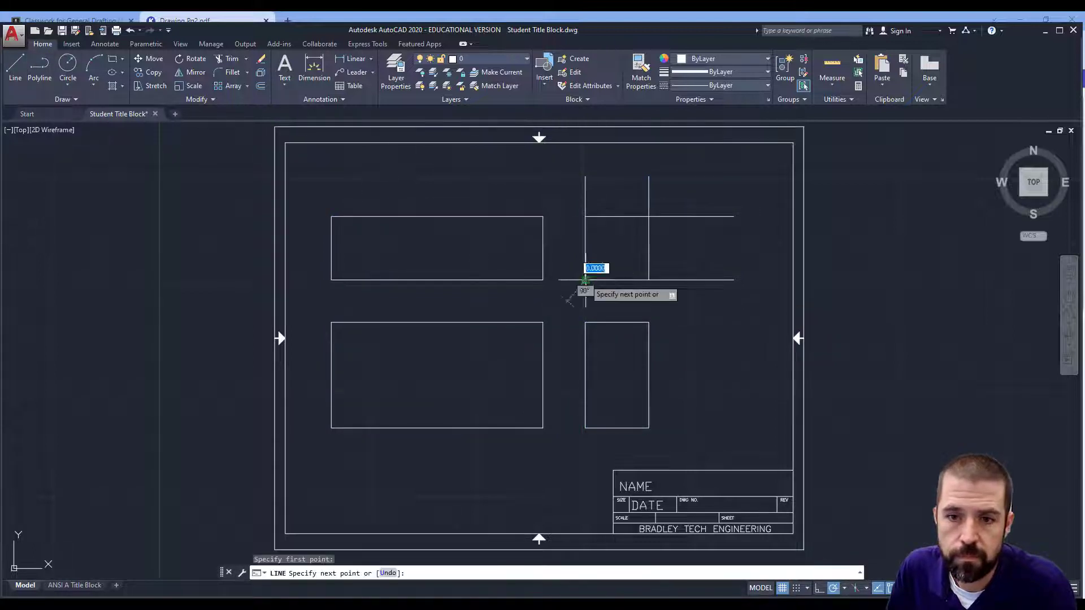
{"action": "left_click", "coordinate": [649, 216]}
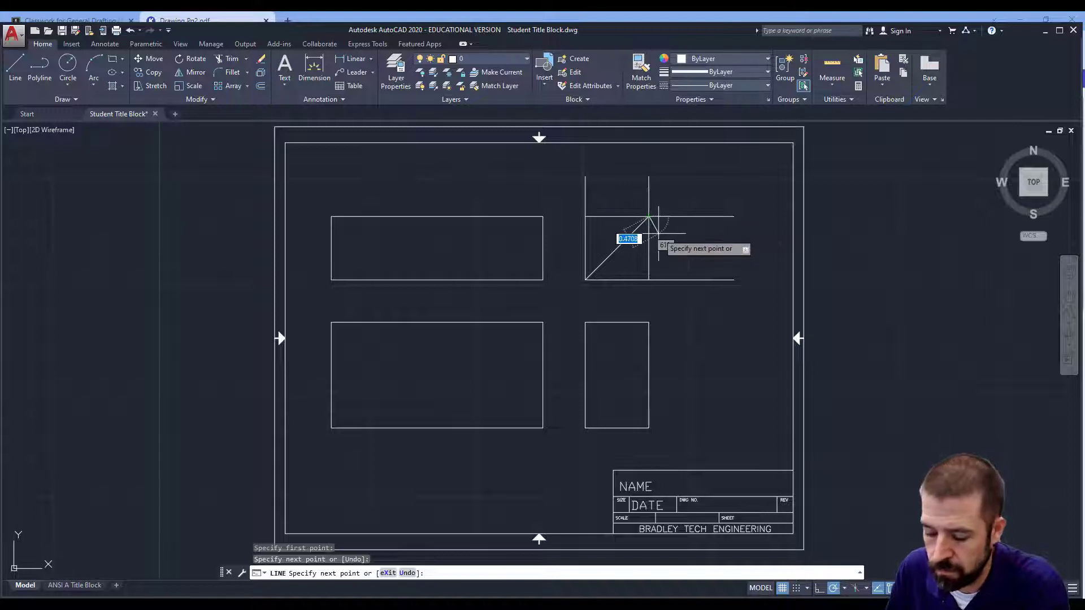
- Erase the four construction lines around the diagonal miter line, leaving only the diagonal above the side view
{"action": "key", "text": "Return"}
{"action": "left_click", "coordinate": [670, 255]}
{"action": "left_click", "coordinate": [624, 303]}
{"action": "key", "text": "Delete"}
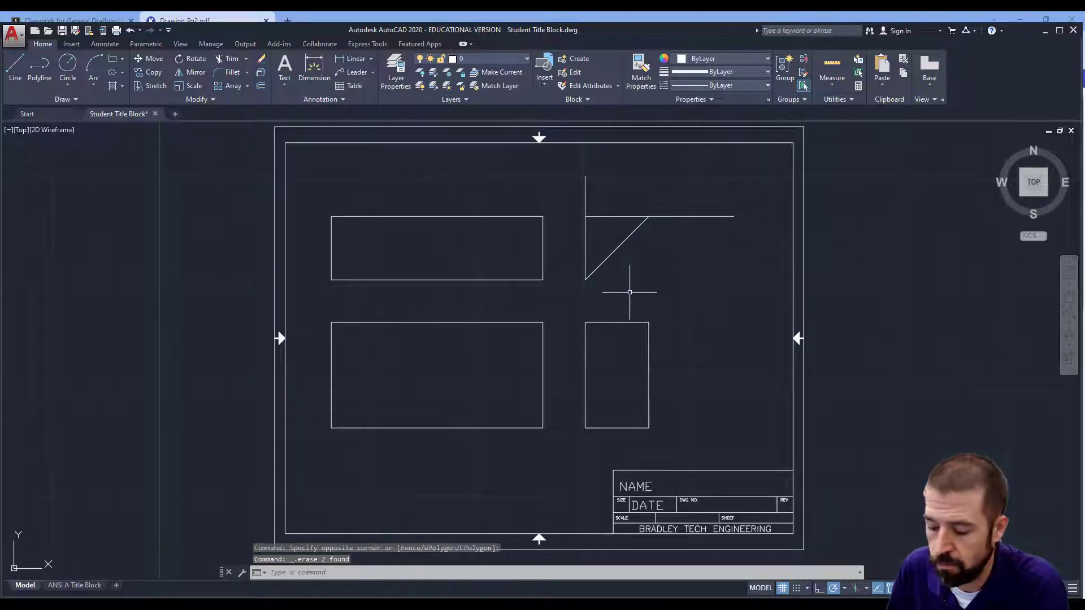
{"action": "left_click", "coordinate": [613, 192]}
{"action": "left_click", "coordinate": [570, 229]}
{"action": "key", "text": "Delete"}
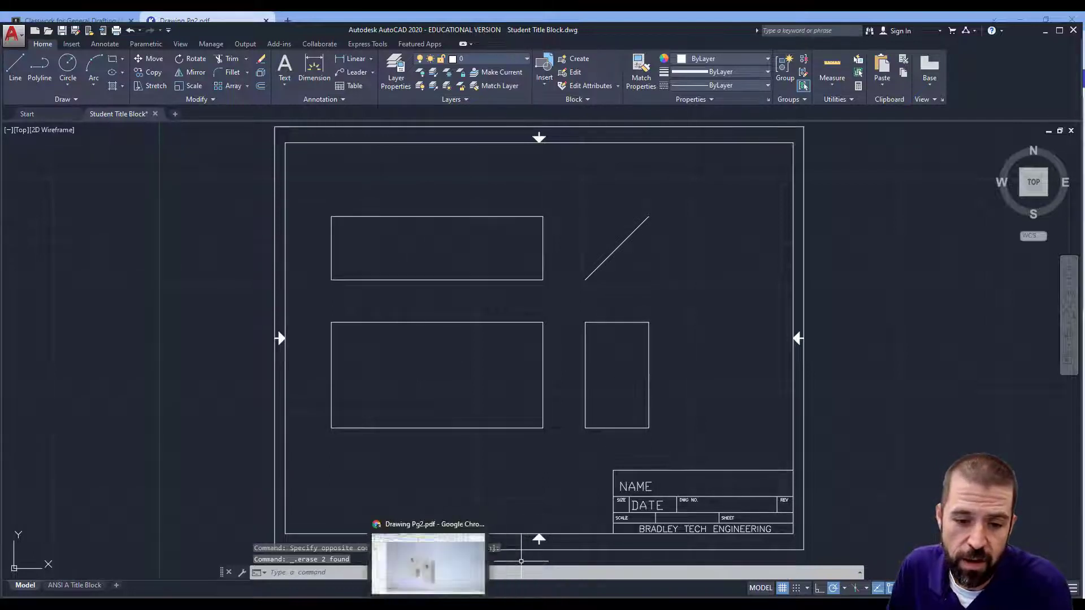
- Check exercise 8 on the worksheet and offset the bottom edges of the front and side views upward by 1.25
{"action": "left_click", "coordinate": [446, 603]}
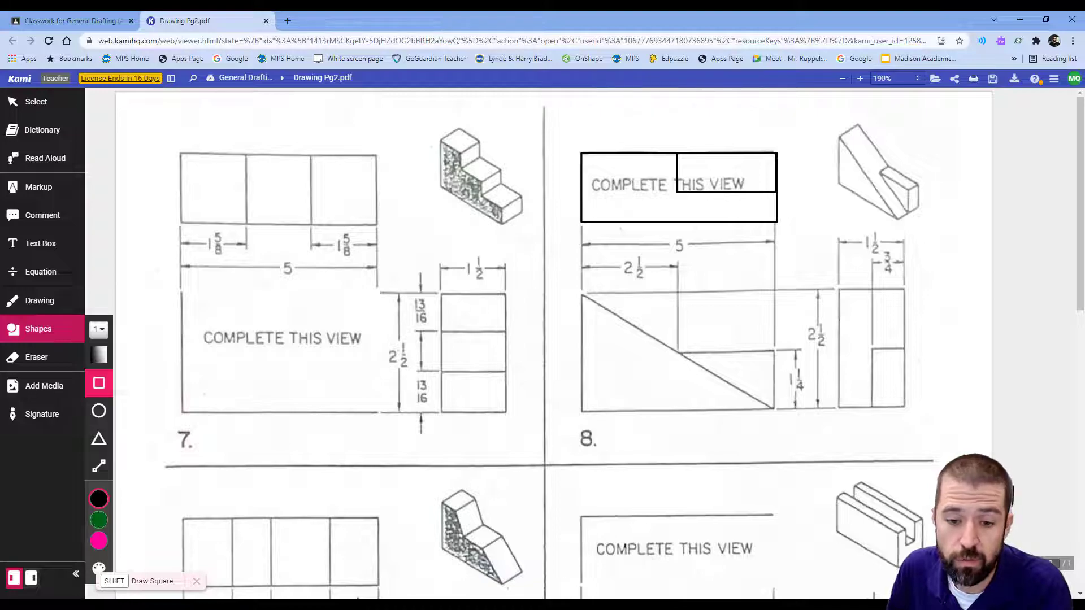
{"action": "key", "text": "alt+Tab"}
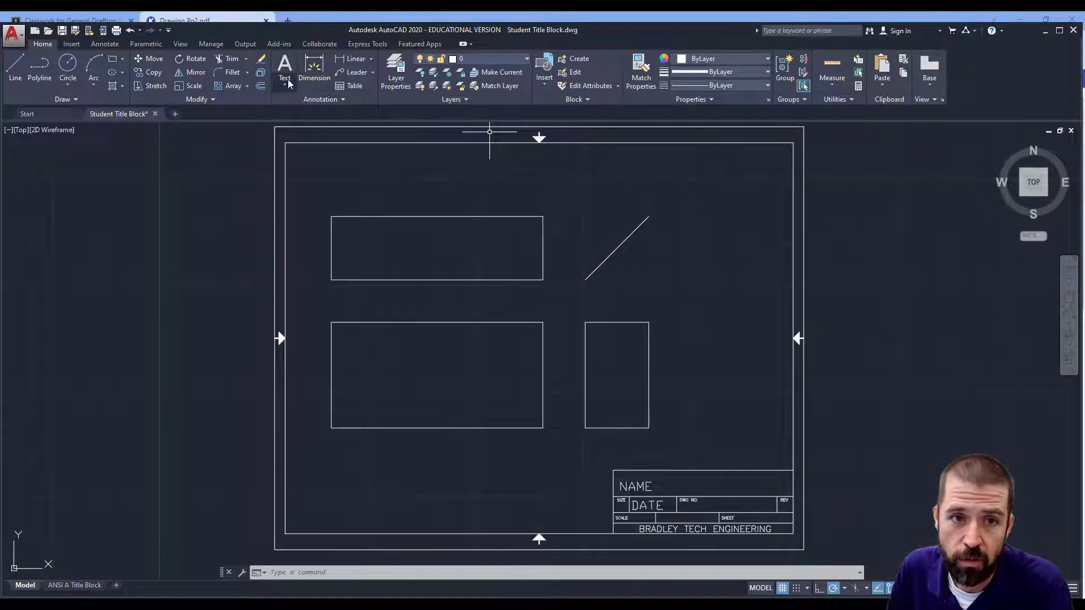
{"action": "left_click", "coordinate": [260, 86]}
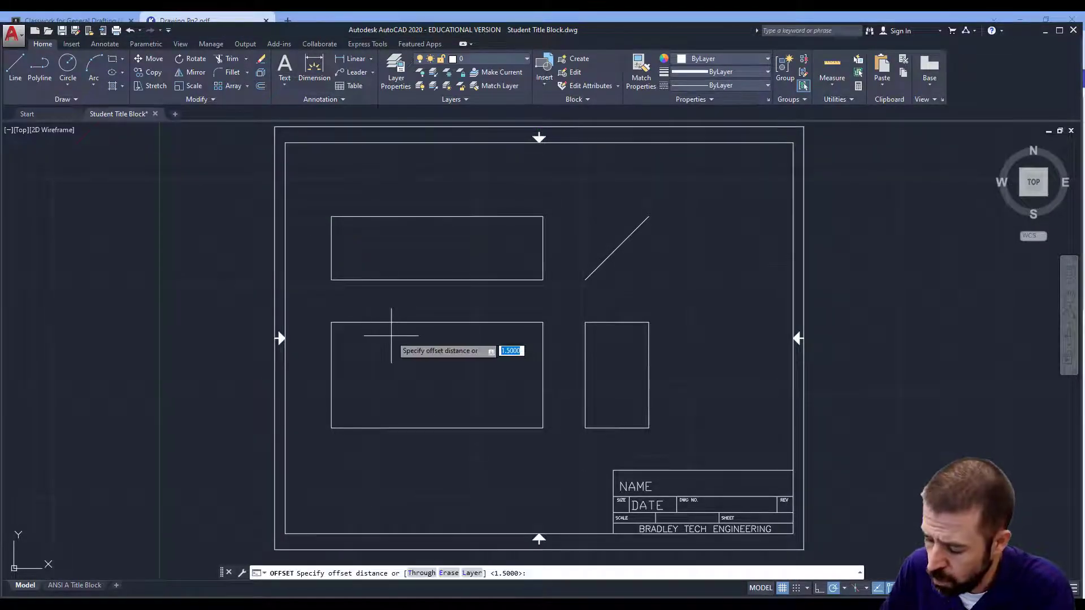
{"action": "type", "text": "."}
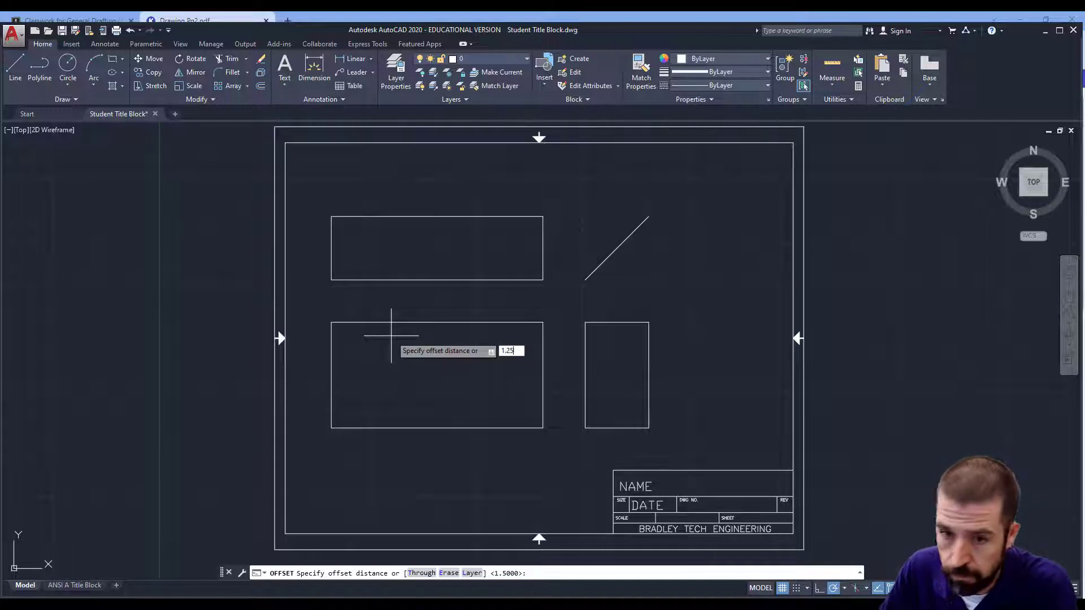
{"action": "type", "text": ".25"}
{"action": "key", "text": "Return"}
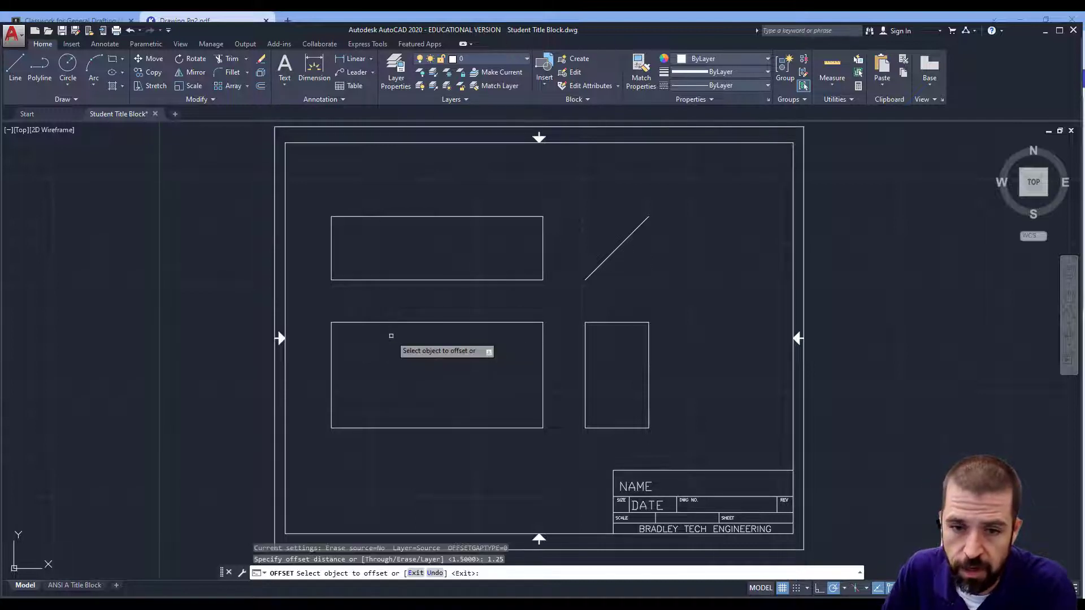
{"action": "left_click", "coordinate": [456, 429]}
{"action": "left_click", "coordinate": [449, 392]}
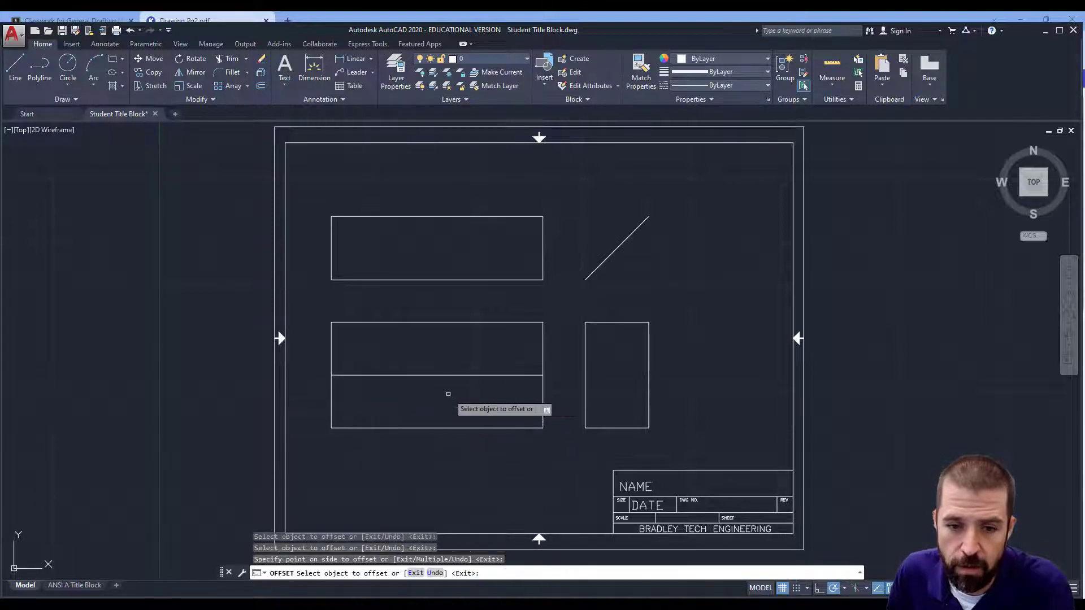
{"action": "left_click", "coordinate": [620, 427]}
{"action": "left_click", "coordinate": [622, 391]}
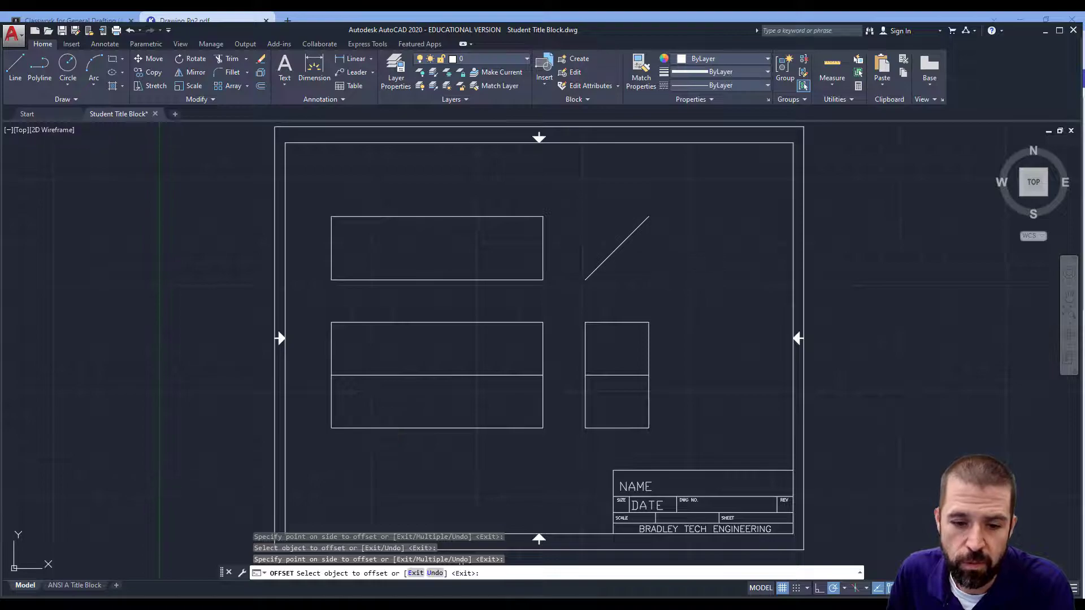
- Recheck the worksheet, then offset the side view's right edge inward and the top view's upper edge downward by .75
{"action": "key", "text": "alt+Tab"}
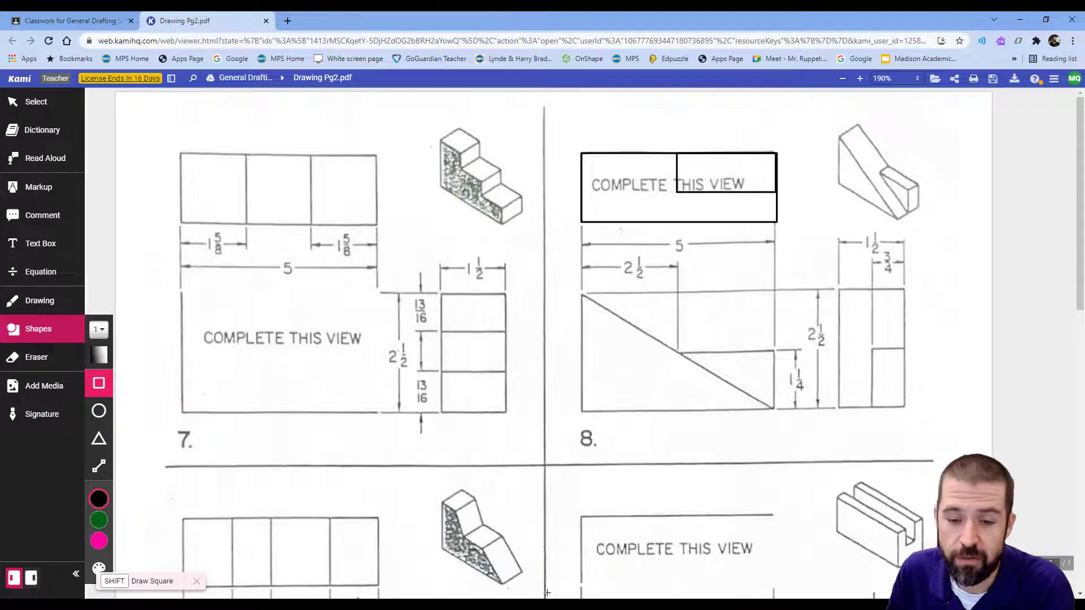
{"action": "left_click", "coordinate": [486, 551]}
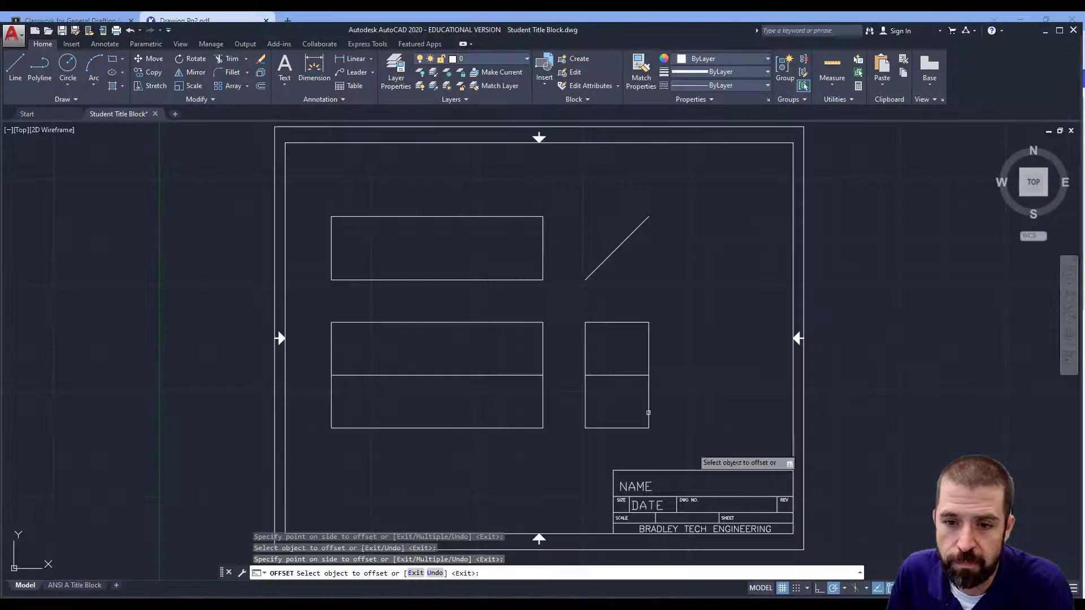
{"action": "left_click", "coordinate": [261, 86]}
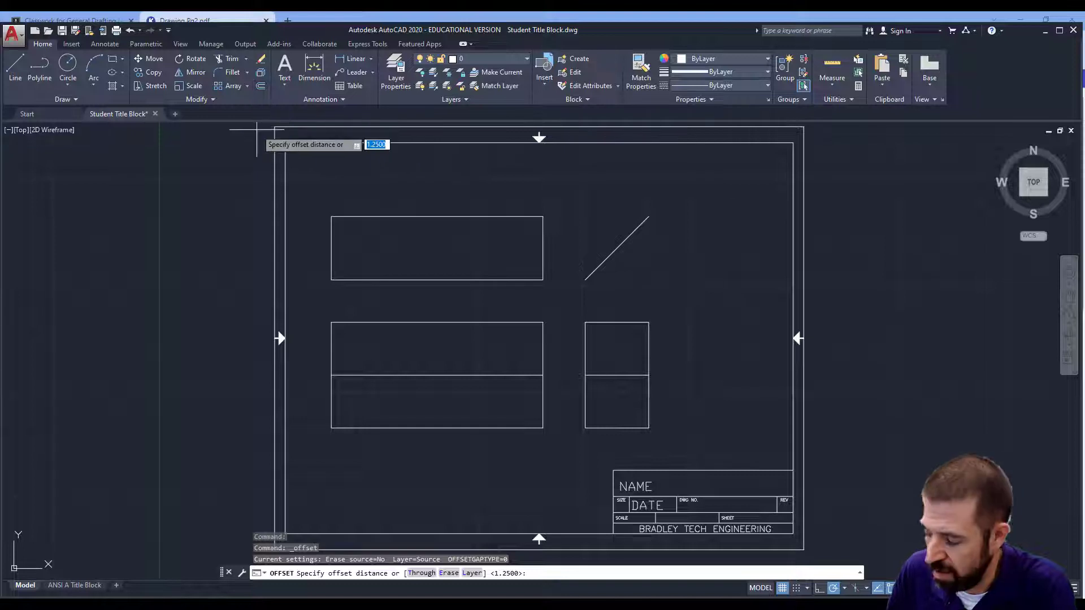
{"action": "type", "text": ".3"}
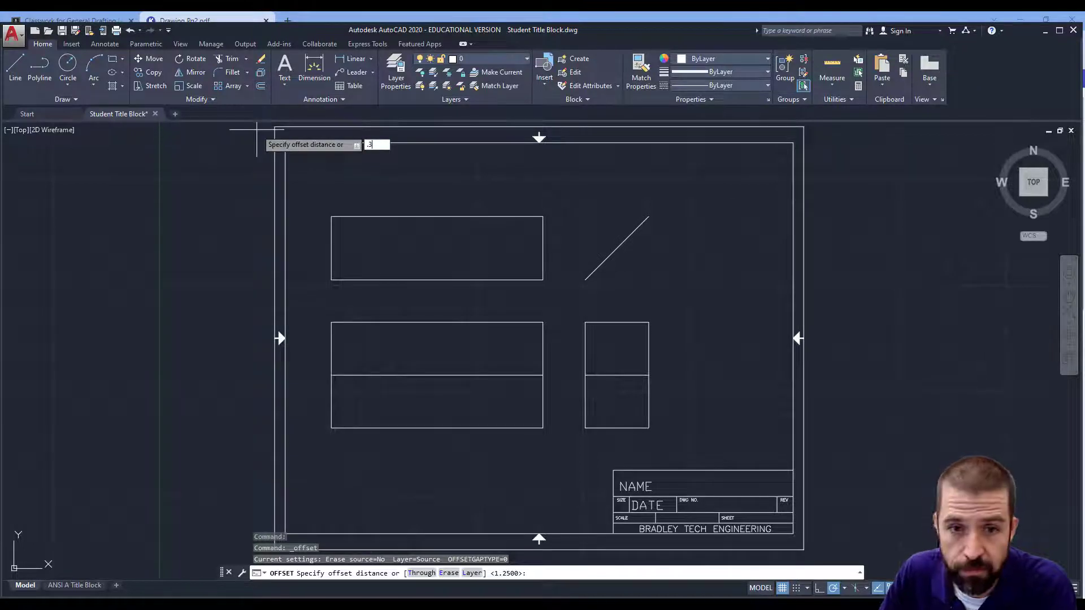
{"action": "key", "text": "BackSpace"}
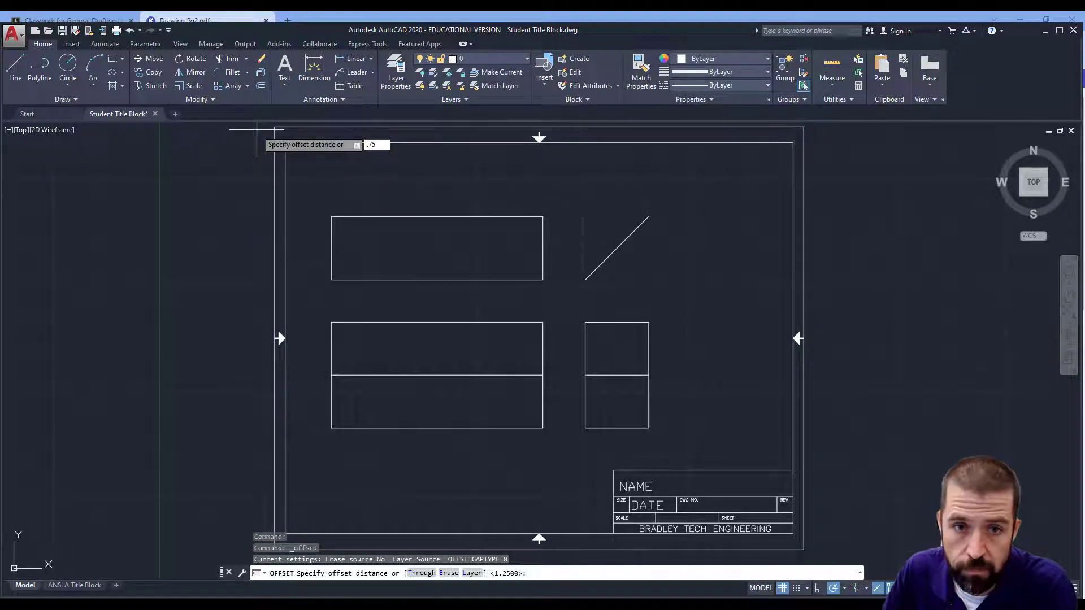
{"action": "key", "text": "Return"}
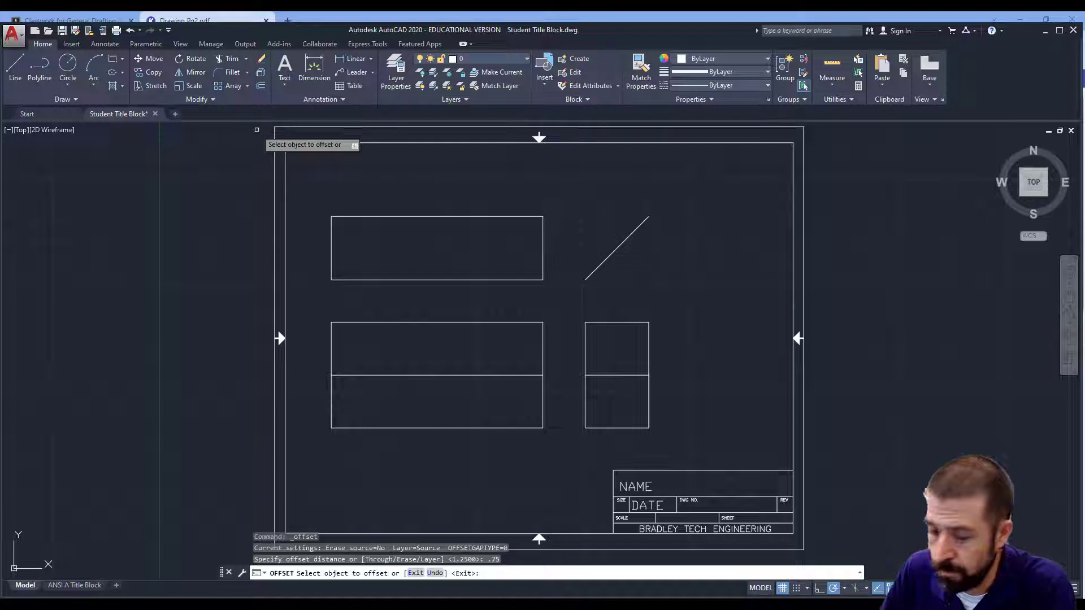
{"action": "left_click", "coordinate": [649, 410]}
{"action": "left_click", "coordinate": [618, 405]}
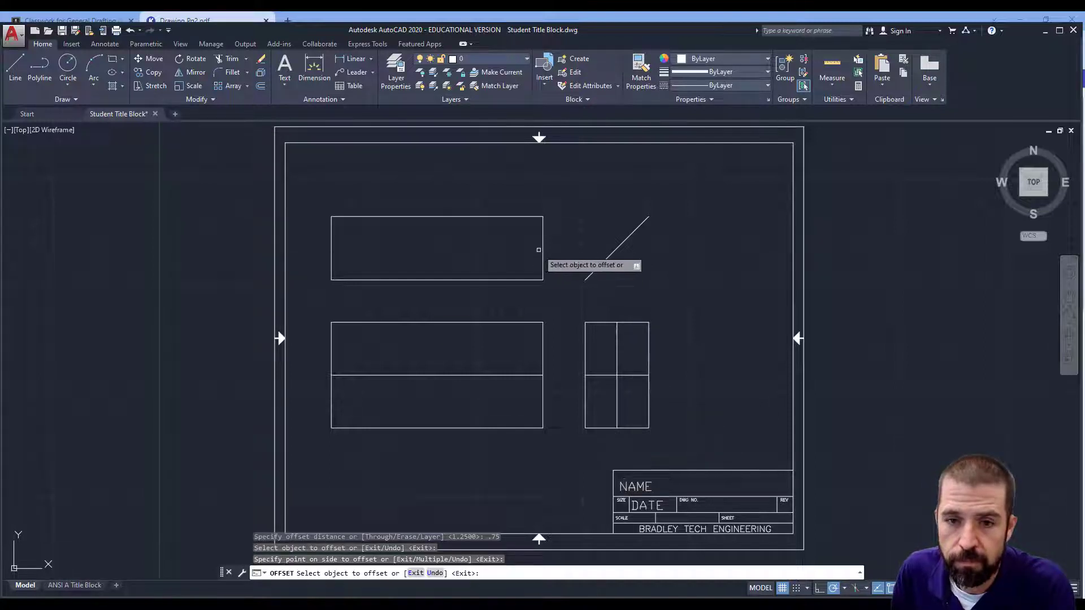
{"action": "left_click", "coordinate": [515, 217]}
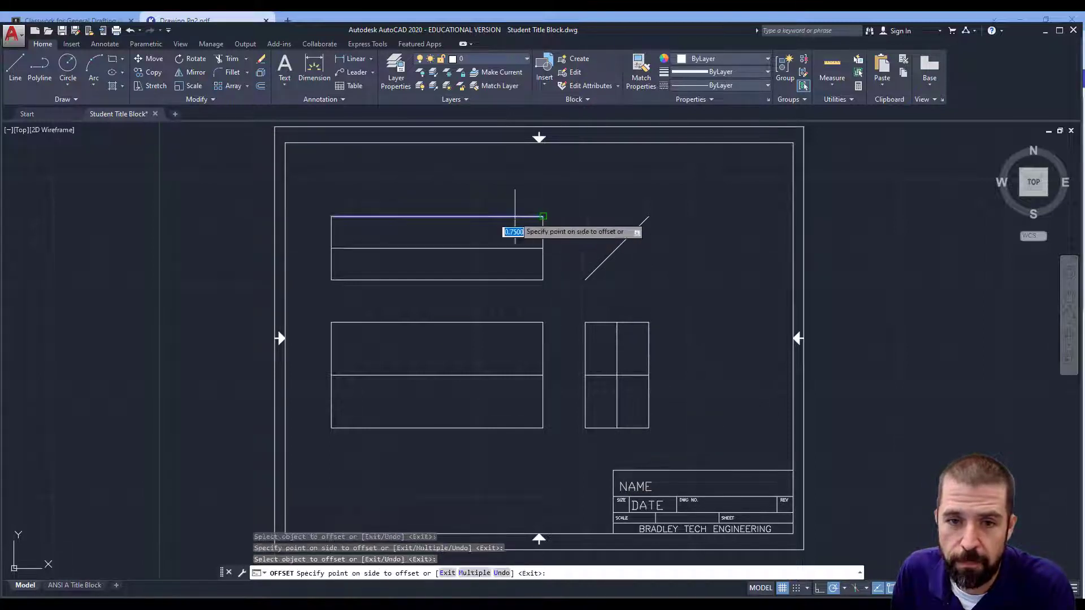
{"action": "left_click", "coordinate": [520, 257]}
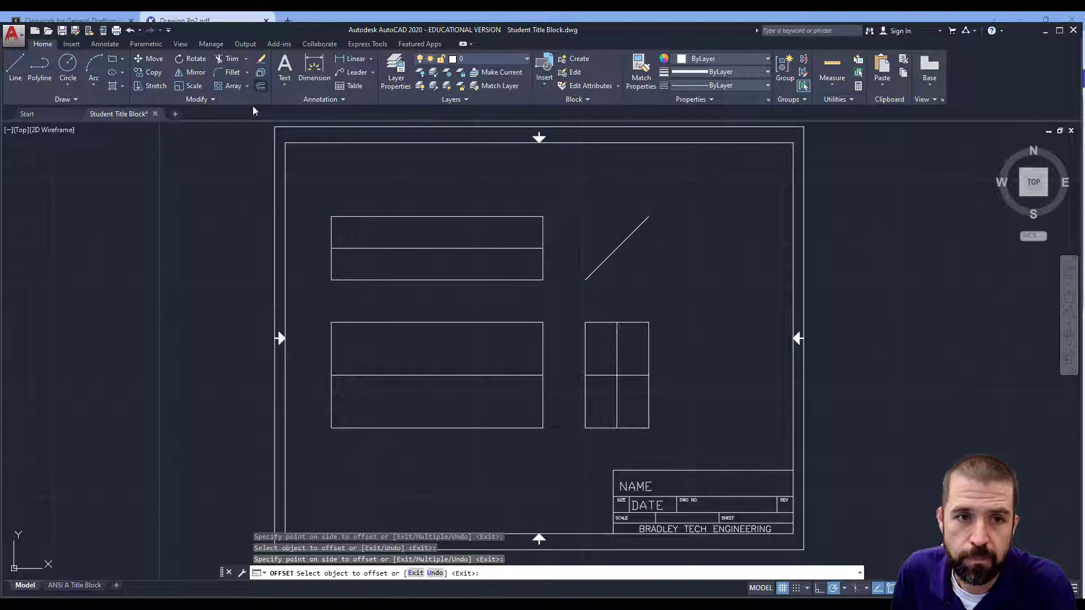
{"action": "key", "text": "Return"}
- Offset the right edges of the top and front views to the left by 2.5
{"action": "left_click", "coordinate": [261, 86]}
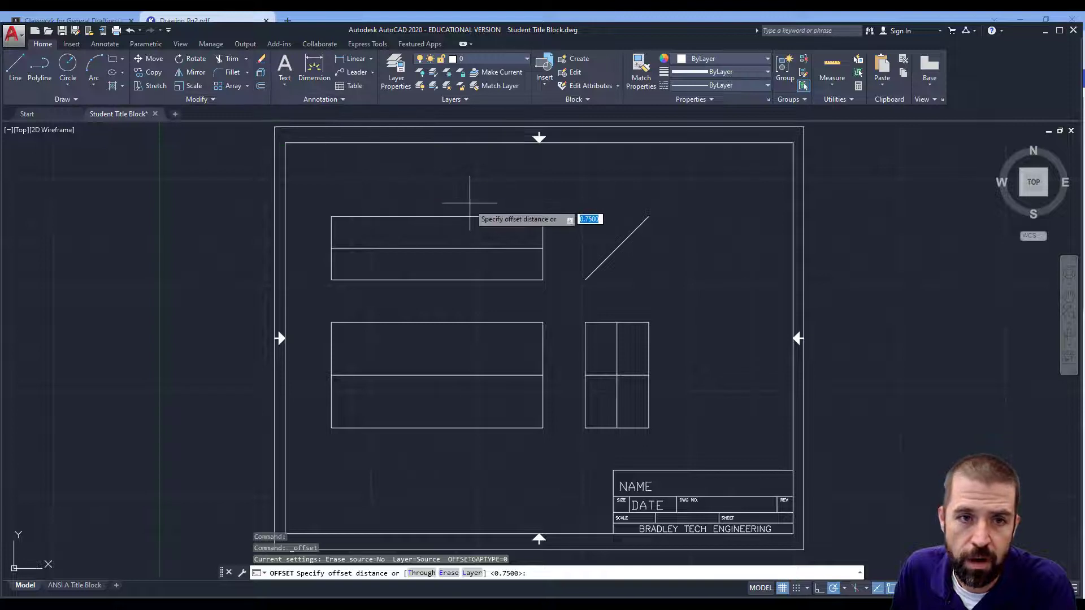
{"action": "type", "text": "2"}
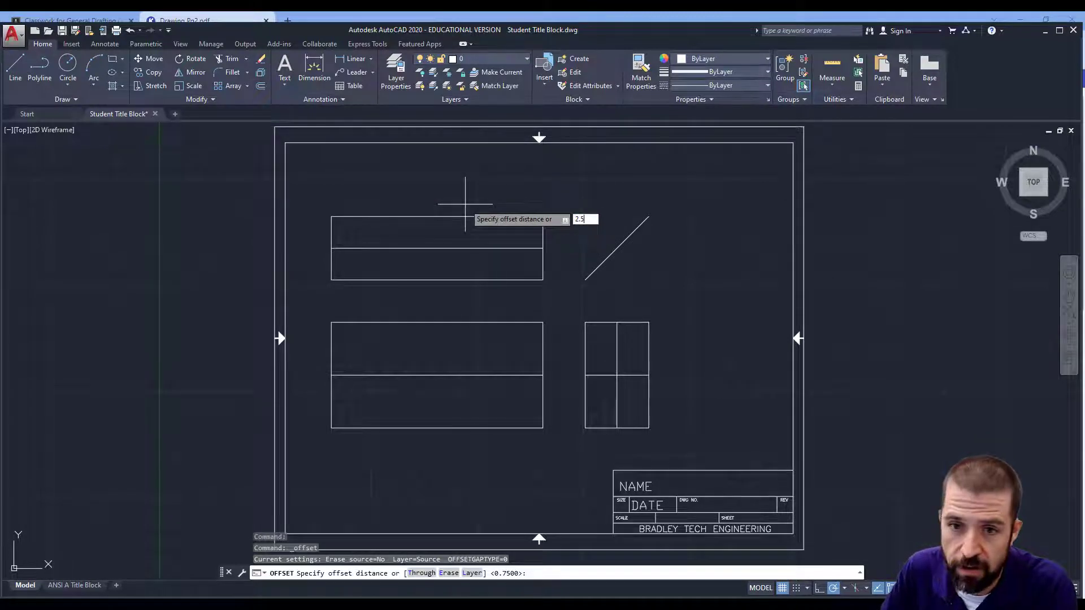
{"action": "type", "text": ".5"}
{"action": "key", "text": "Return"}
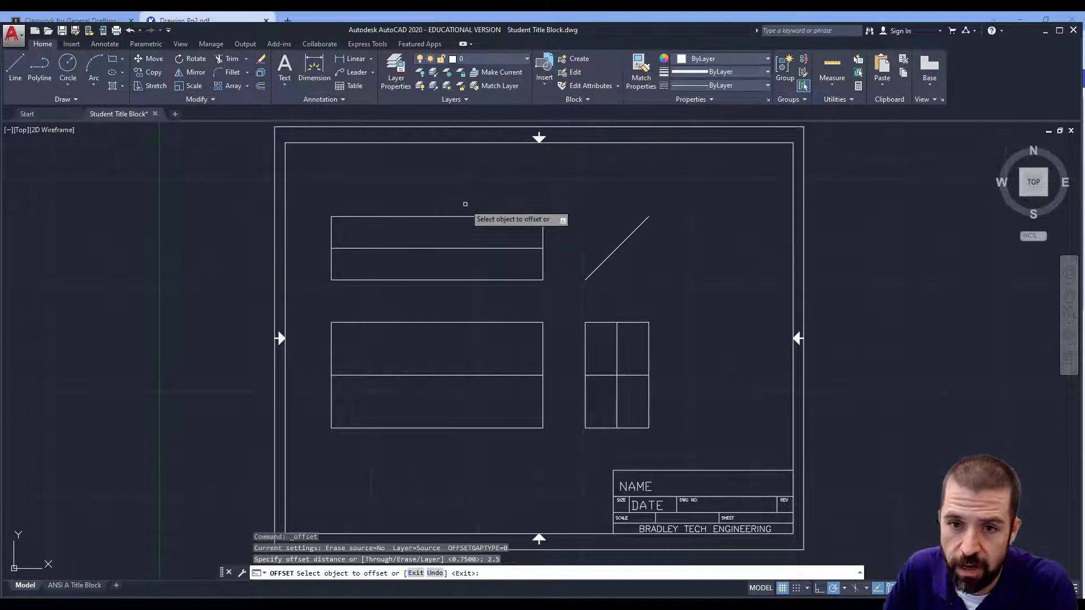
{"action": "left_click", "coordinate": [543, 233]}
{"action": "left_click", "coordinate": [459, 225]}
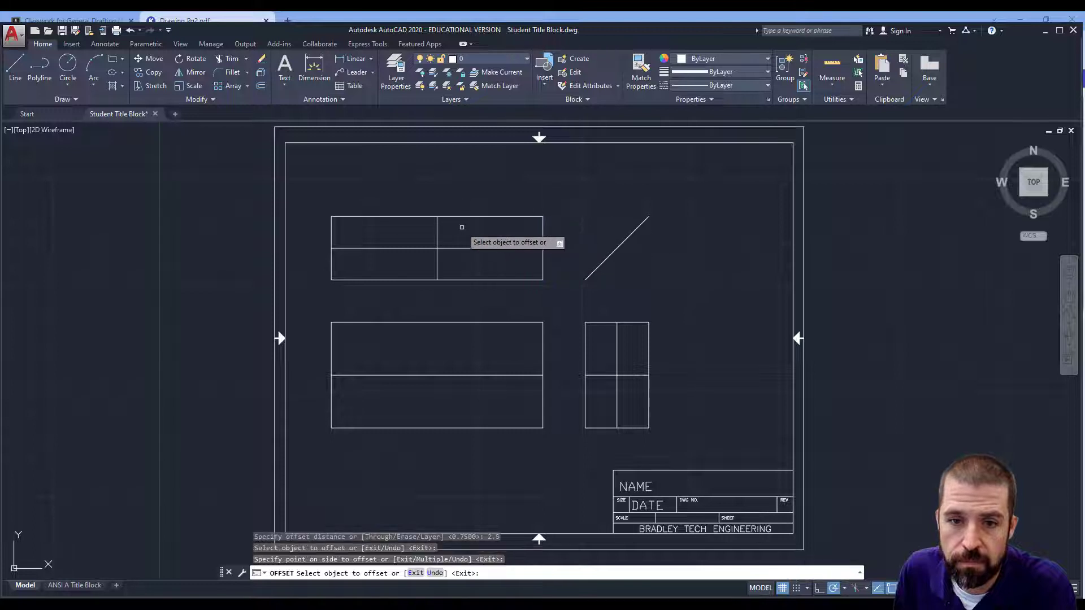
{"action": "left_click", "coordinate": [542, 374]}
{"action": "left_click", "coordinate": [454, 358]}
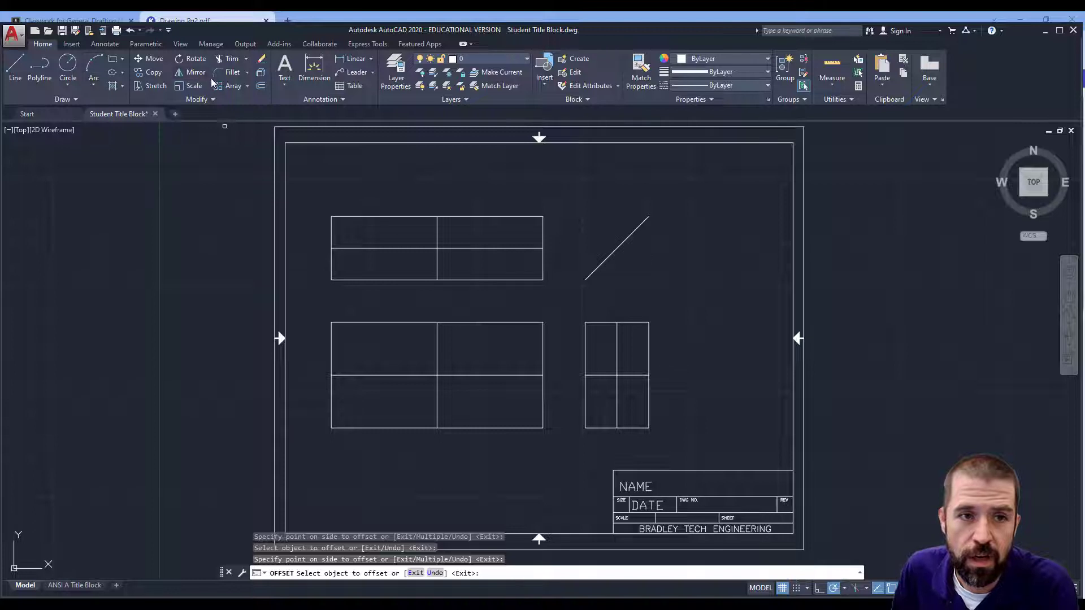
- Trim the inner lines of the top and side views, leaving an upper-right rectangle in the top view and a lower-right one in the side view
{"action": "left_click", "coordinate": [226, 59]}
{"action": "left_click", "coordinate": [314, 183]}
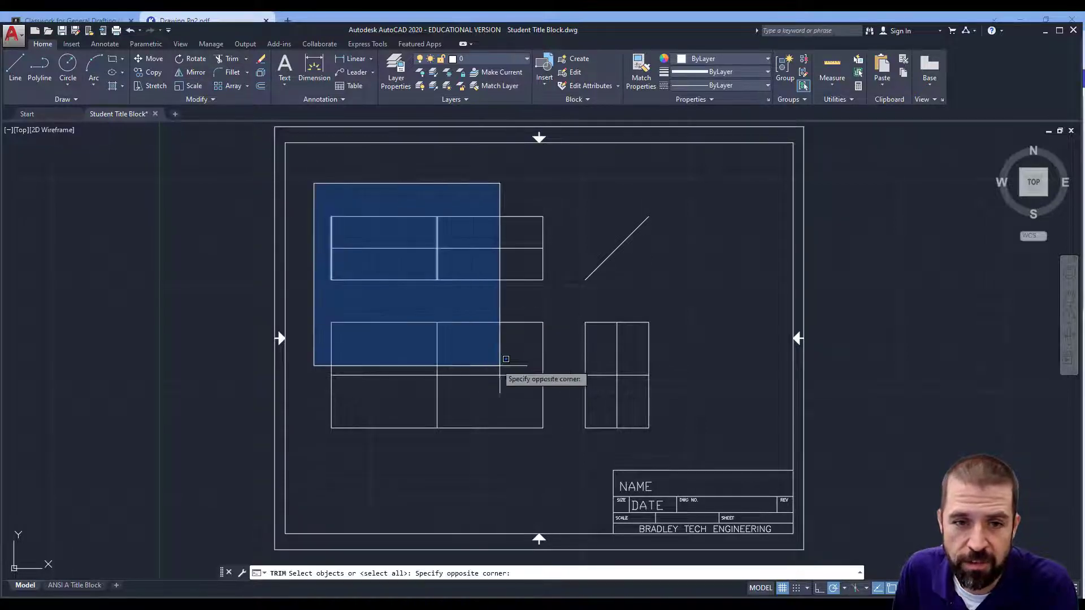
{"action": "left_click", "coordinate": [692, 442]}
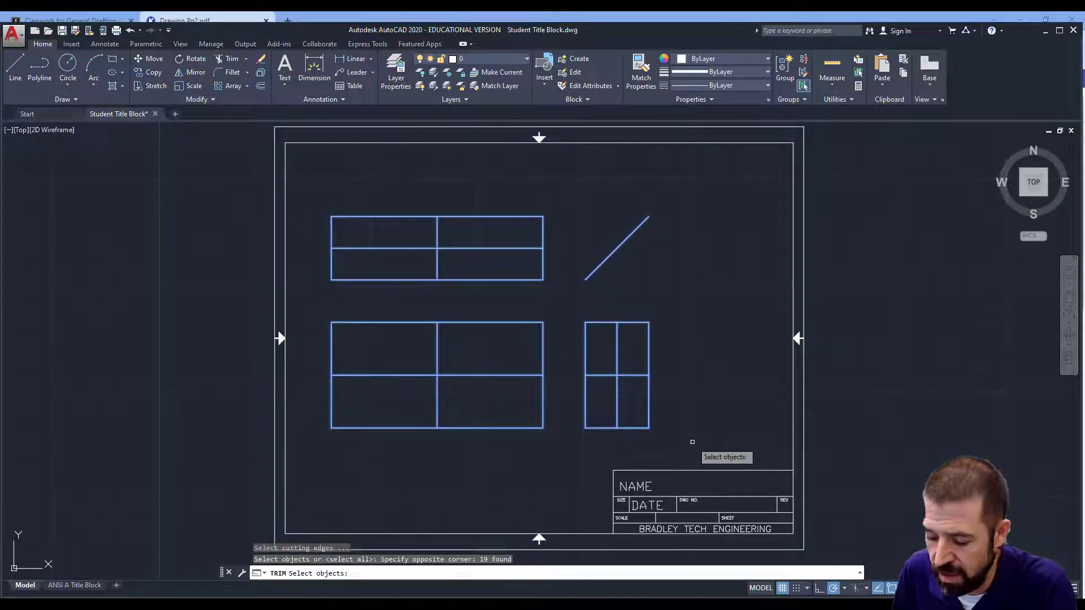
{"action": "key", "text": "Return"}
{"action": "left_click", "coordinate": [414, 248]}
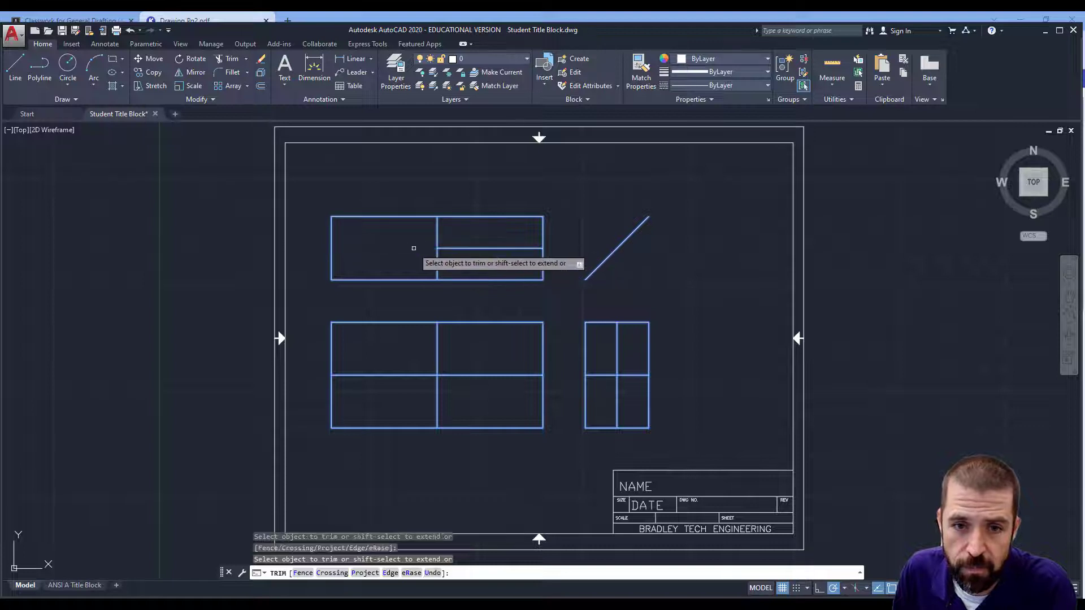
{"action": "left_click", "coordinate": [437, 264]}
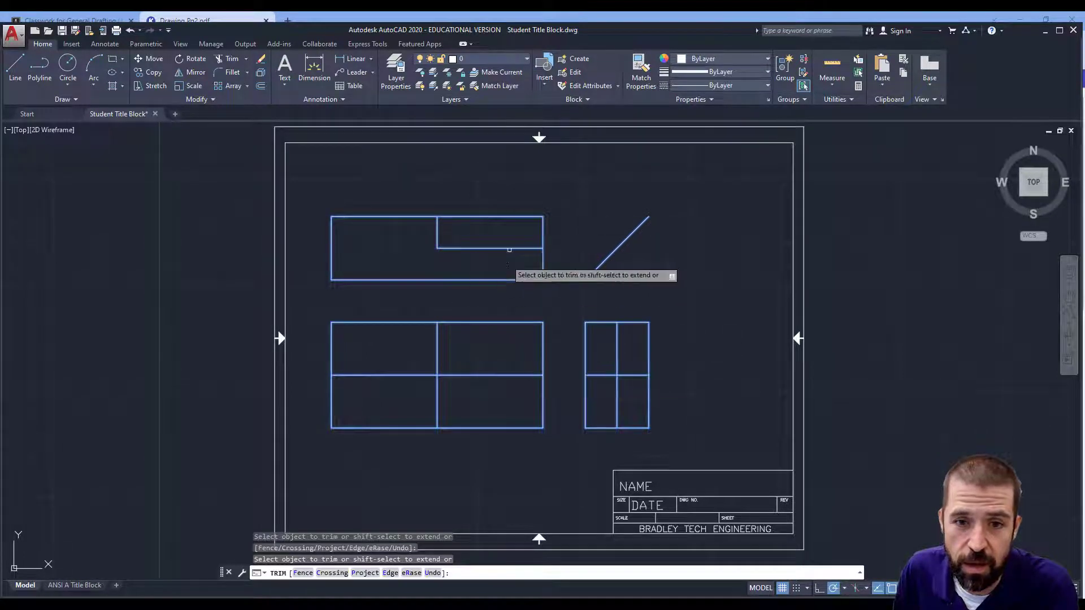
{"action": "left_click", "coordinate": [605, 376]}
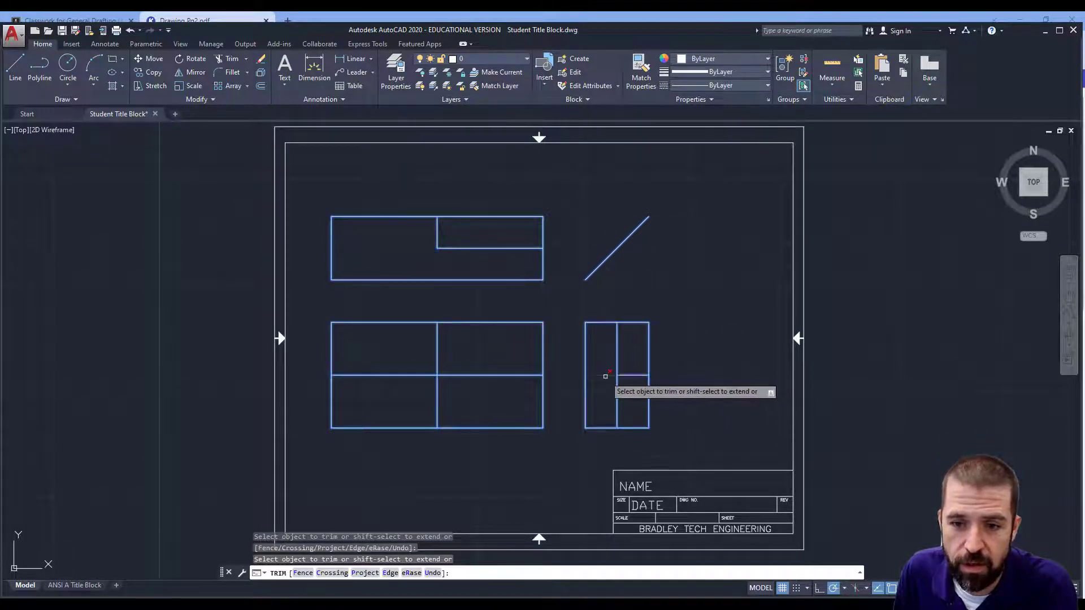
{"action": "left_click", "coordinate": [616, 355]}
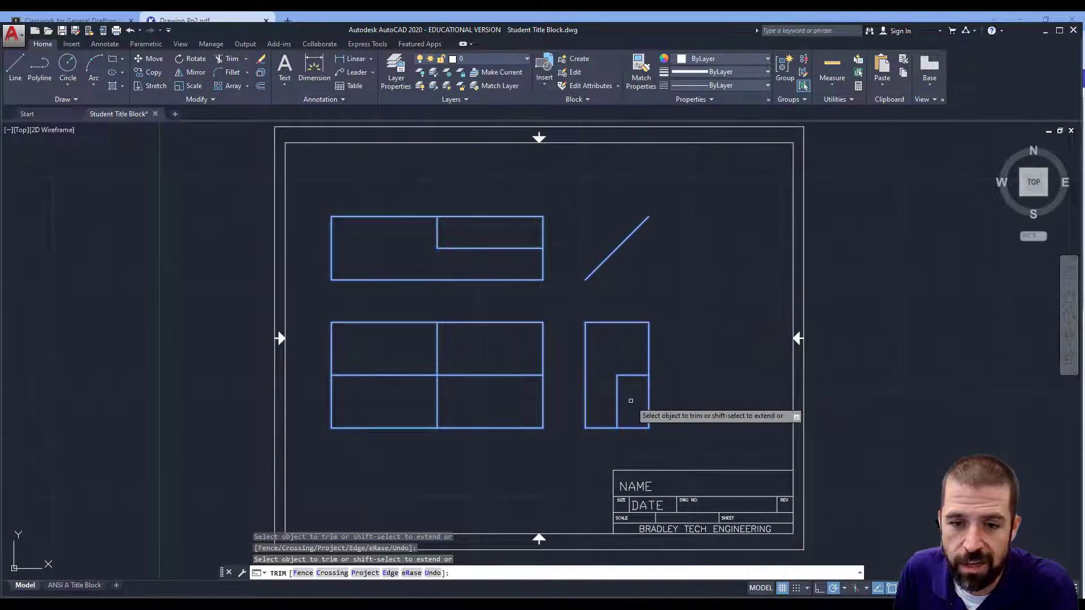
- Draw a diagonal line from the front view's upper-left corner to its lower-right corner
{"action": "left_click", "coordinate": [15, 74]}
{"action": "left_click", "coordinate": [332, 322]}
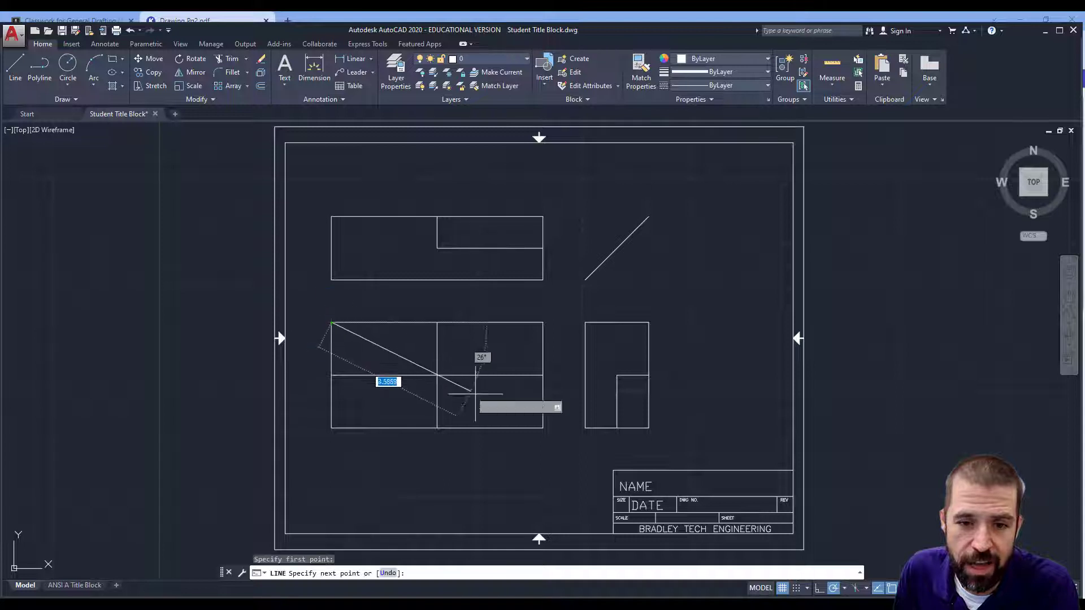
{"action": "left_click", "coordinate": [543, 427]}
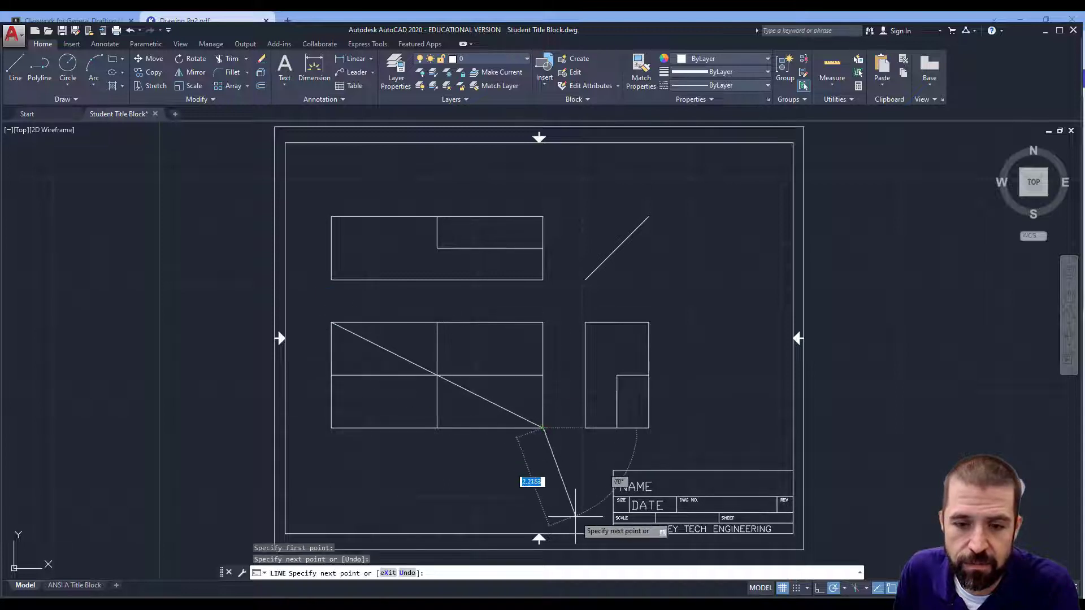
- Trim the front view's upper edge and middle horizontal line left of center, the middle vertical's lower half, and the right edge's upper half
{"action": "left_click", "coordinate": [222, 60]}
{"action": "left_click", "coordinate": [310, 300]}
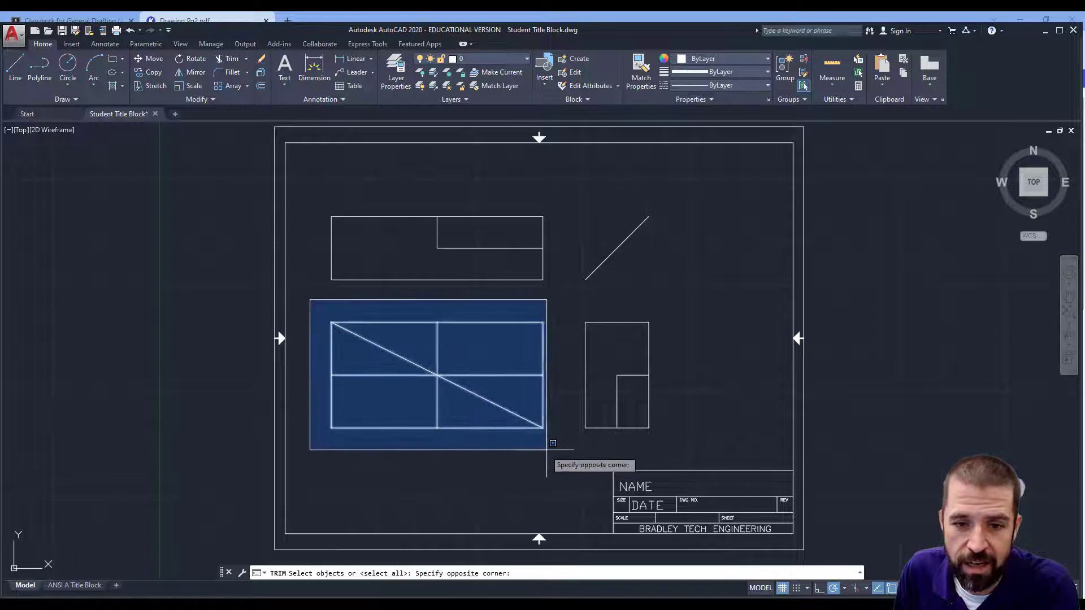
{"action": "left_click", "coordinate": [546, 440]}
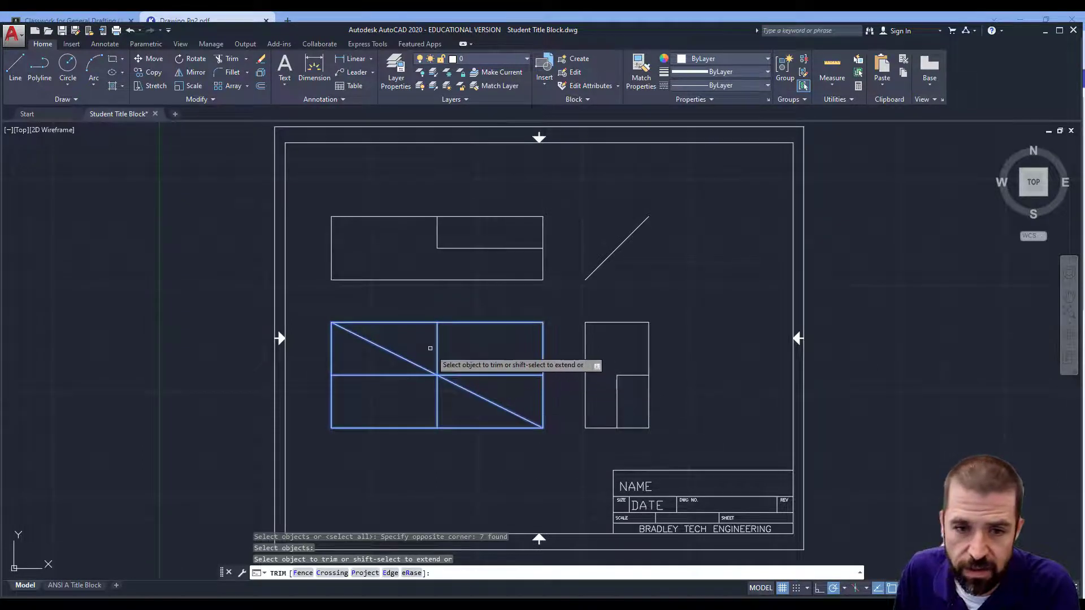
{"action": "left_click", "coordinate": [412, 323]}
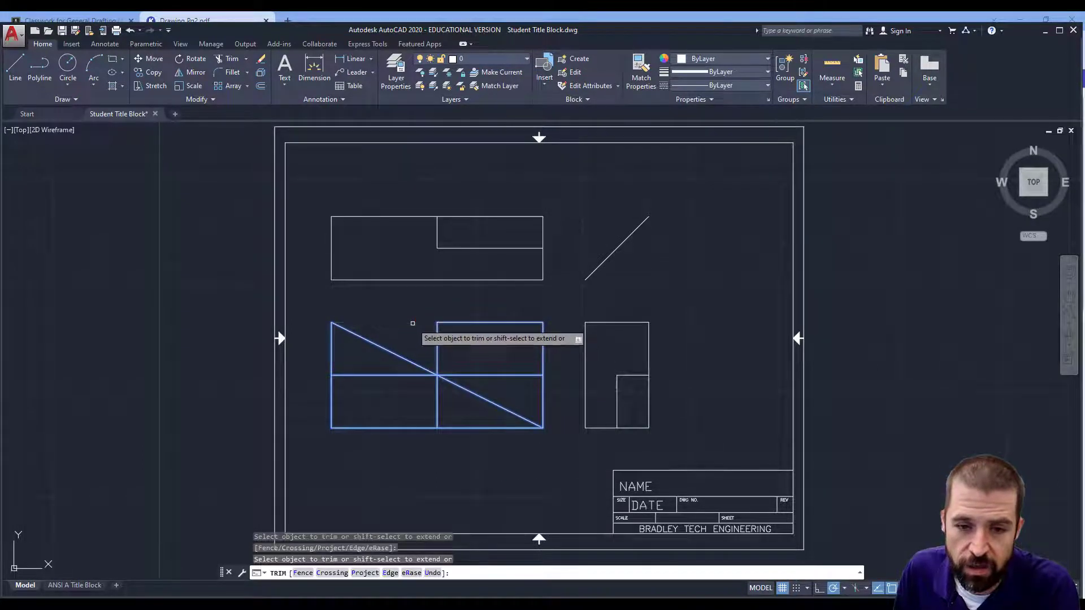
{"action": "left_click", "coordinate": [389, 375]}
{"action": "left_click", "coordinate": [435, 411]}
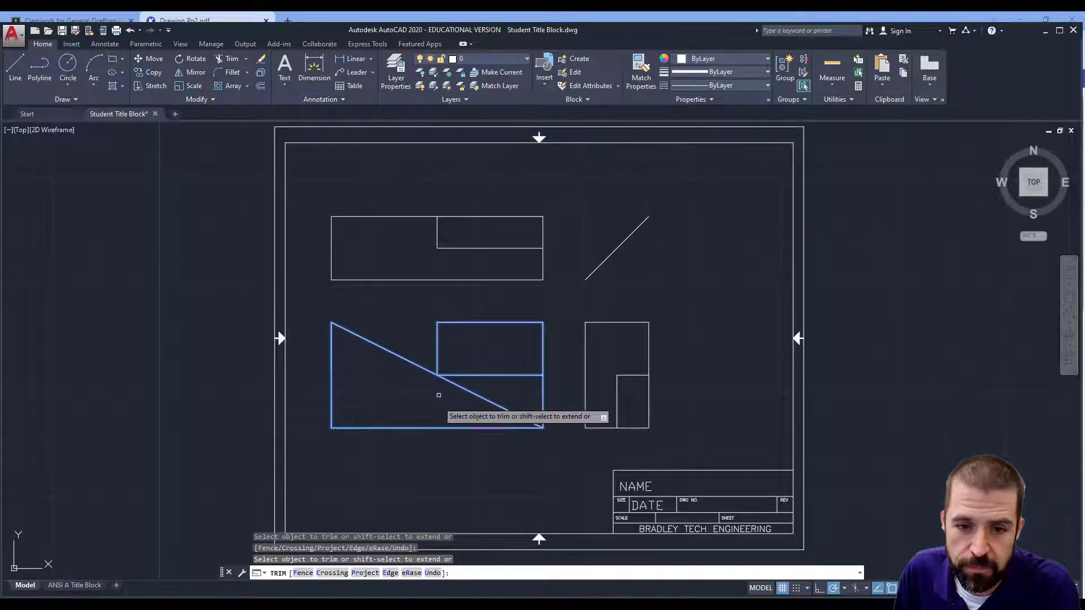
{"action": "left_click", "coordinate": [536, 326]}
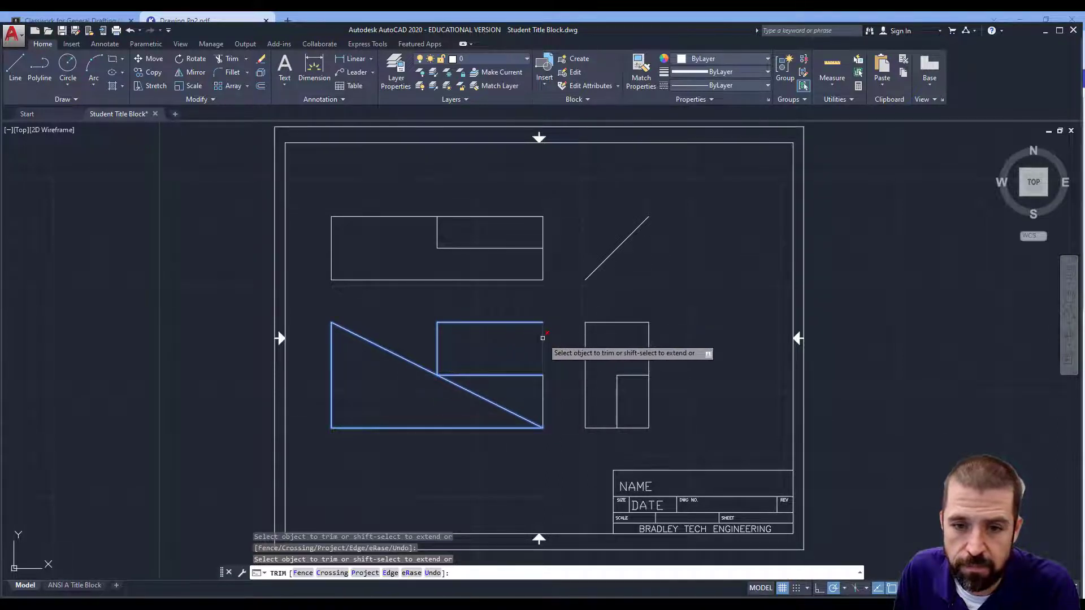
- Delete the leftover horizontal and vertical segments above the front view's raised step
{"action": "right_click", "coordinate": [519, 355]}
{"action": "left_click", "coordinate": [505, 337]}
{"action": "left_click", "coordinate": [423, 313]}
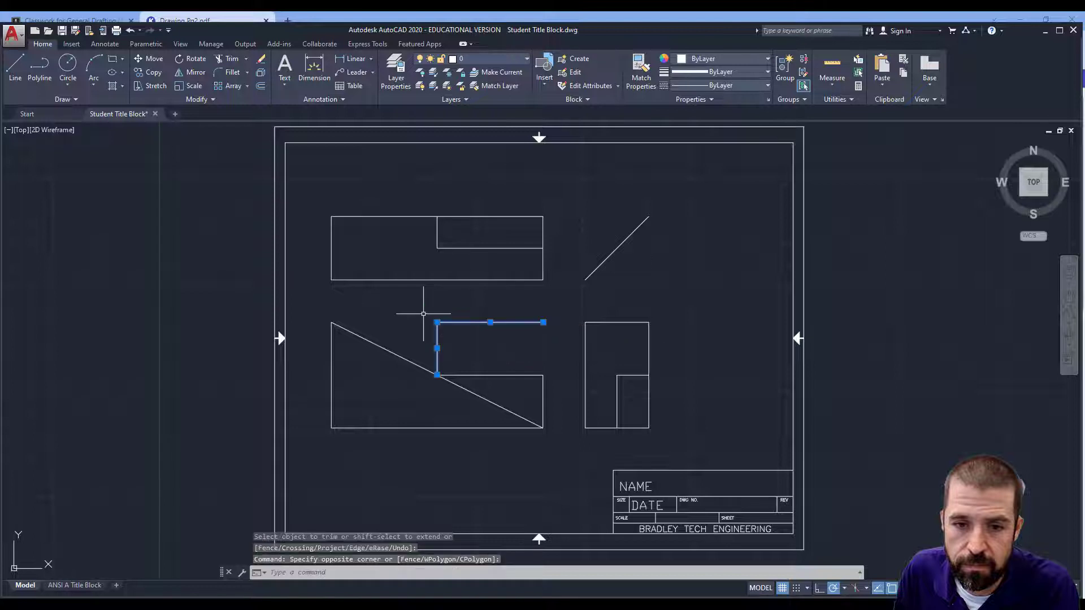
{"action": "key", "text": "Delete"}
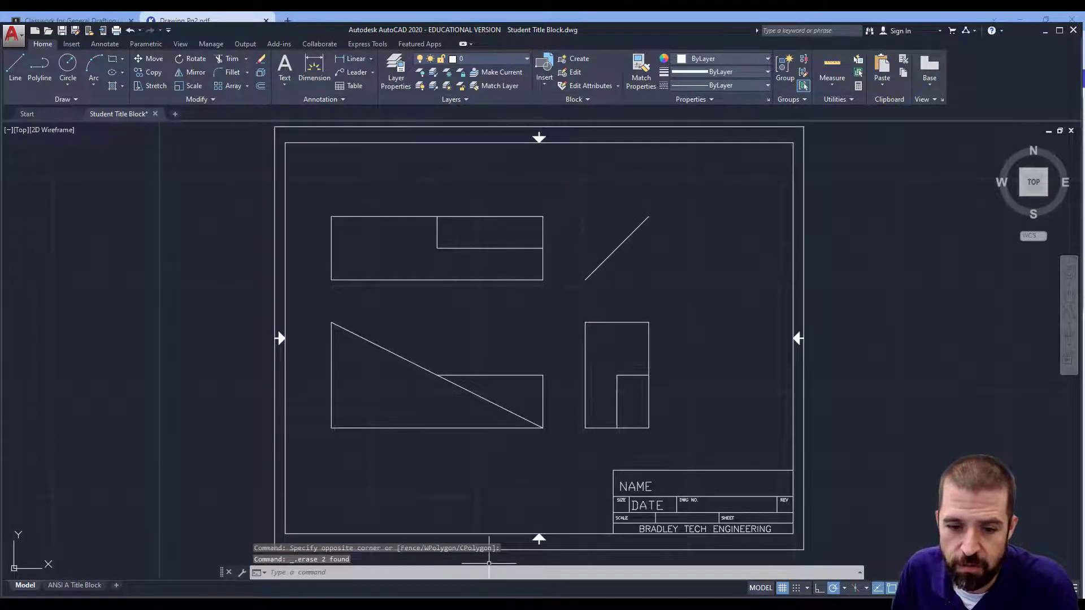
- Check exercise 8's dimensions on the worksheet, then make the DIMENSION layer current
{"action": "key", "text": "alt+Tab"}
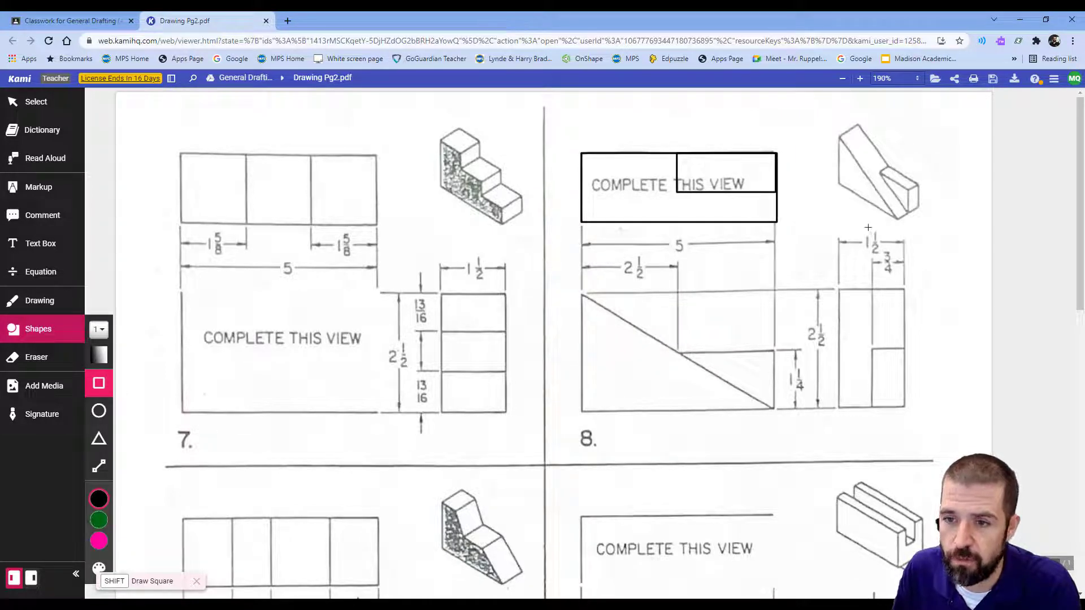
{"action": "key", "text": "alt+Tab"}
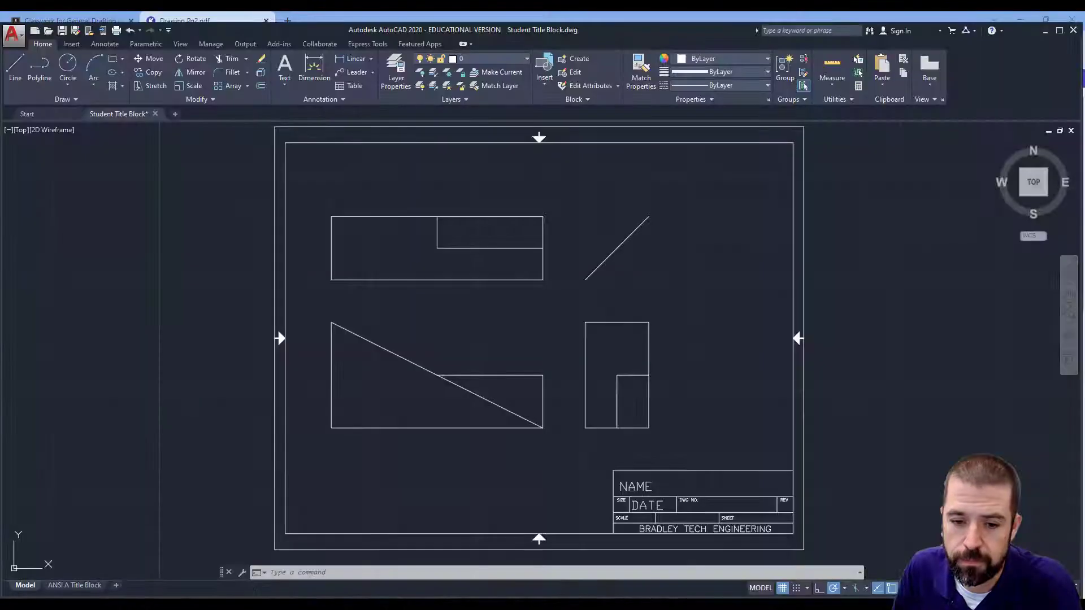
{"action": "left_click", "coordinate": [495, 59]}
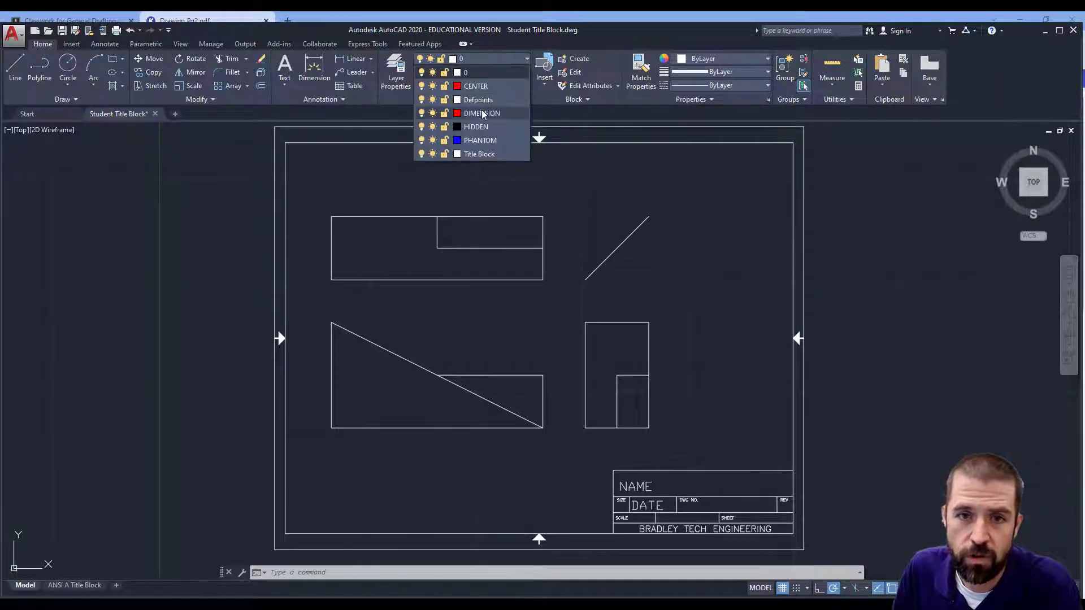
{"action": "left_click", "coordinate": [482, 113]}
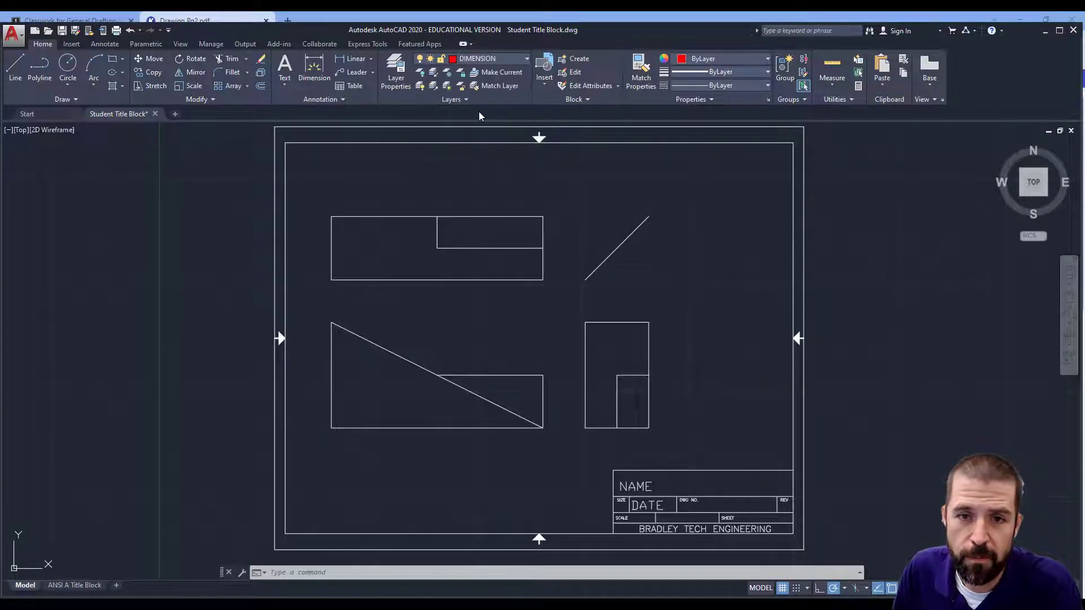
- Add linear dimensions from the front view's left edge to the step's start on the slope, and across the top view's full width
{"action": "left_click", "coordinate": [351, 60]}
{"action": "left_click", "coordinate": [332, 321]}
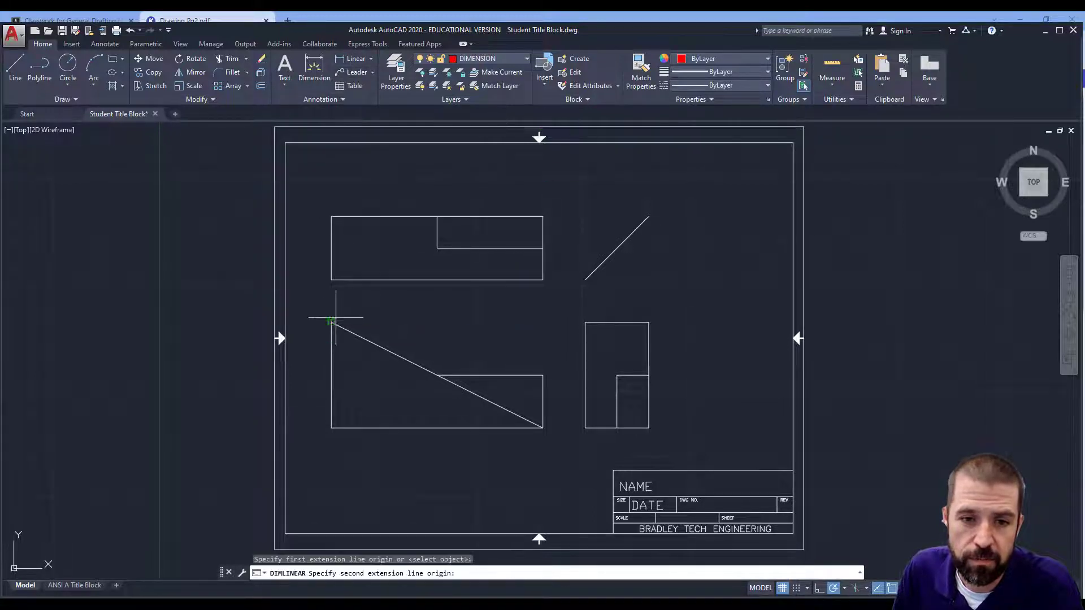
{"action": "left_click", "coordinate": [438, 376]}
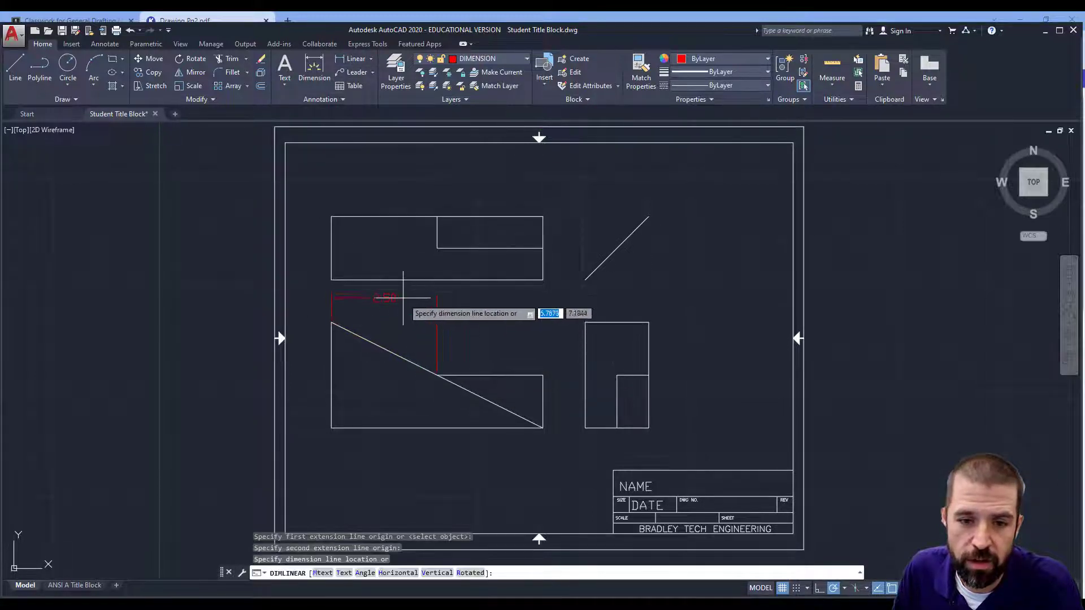
{"action": "left_click", "coordinate": [401, 313]}
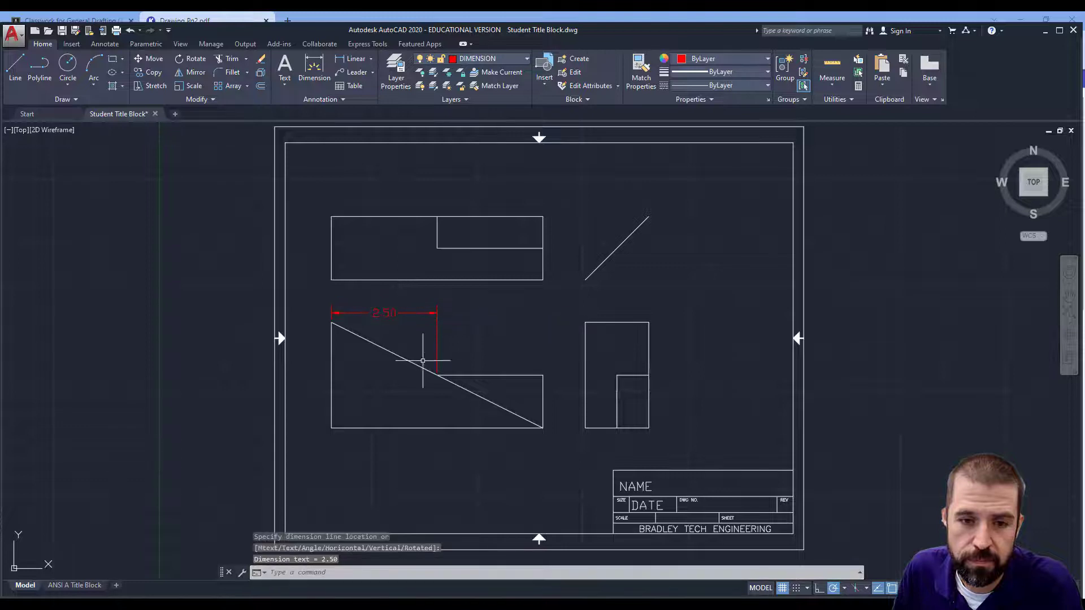
{"action": "key", "text": "space"}
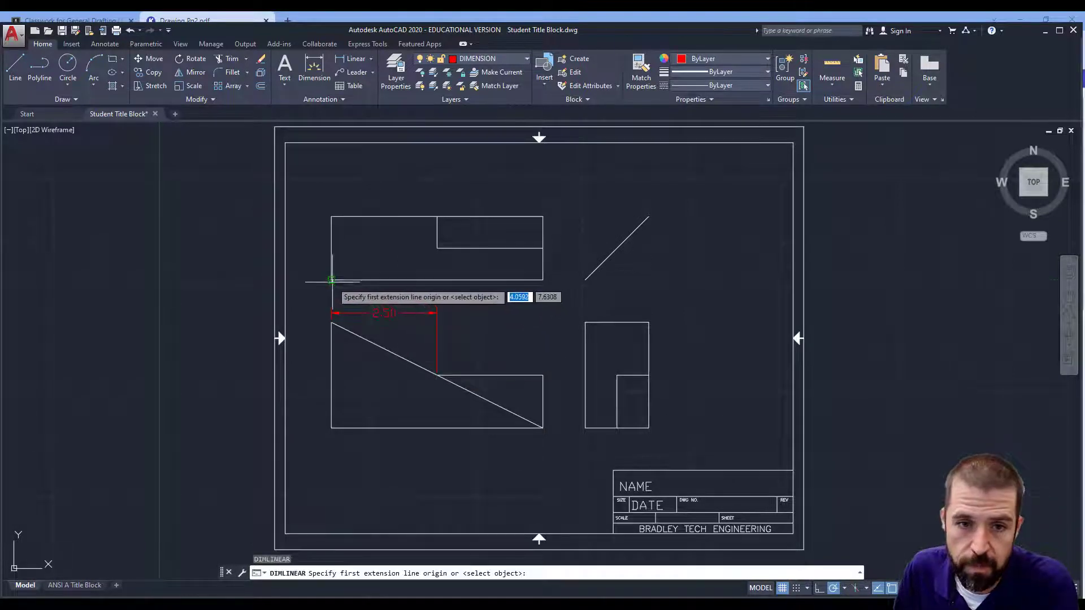
{"action": "left_click", "coordinate": [332, 280]}
{"action": "left_click", "coordinate": [542, 279]}
{"action": "left_click", "coordinate": [526, 295]}
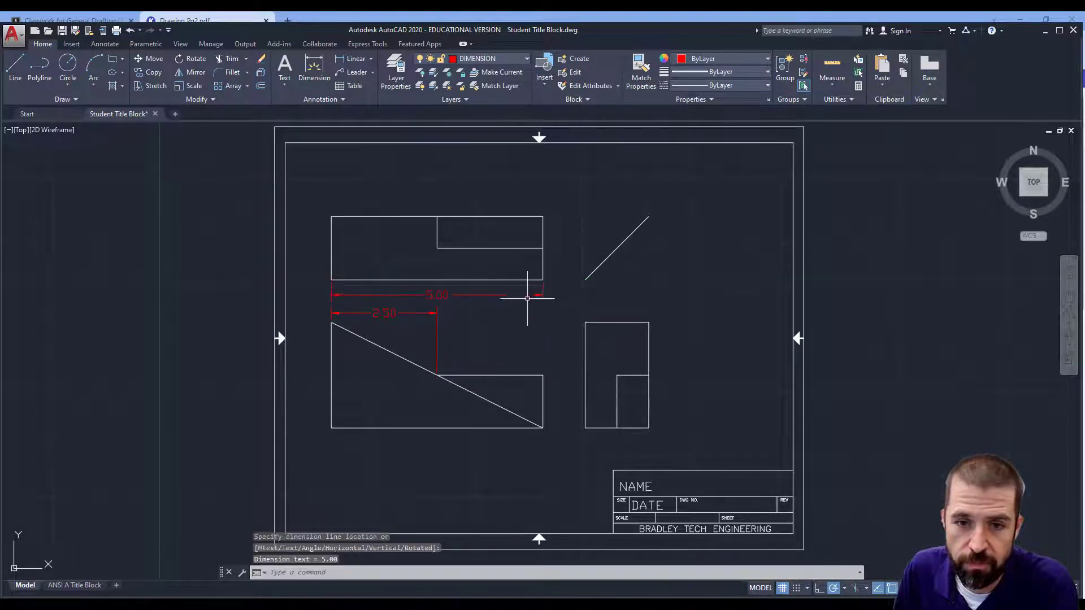
- Dimension the side view's full height on its left and the inner rectangle's height on its right
{"action": "key", "text": "space"}
{"action": "left_click", "coordinate": [586, 428]}
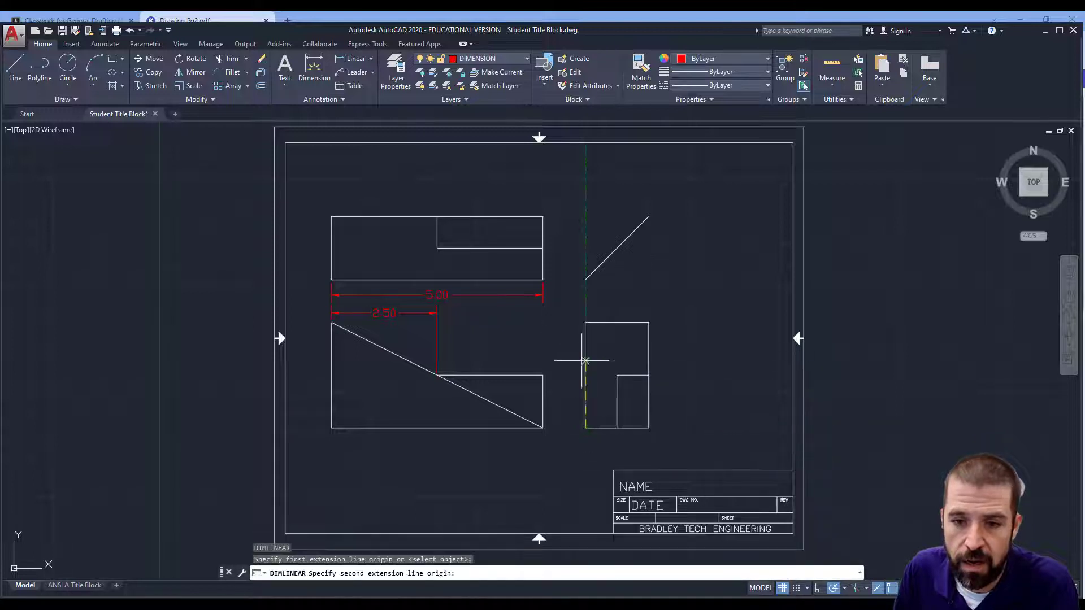
{"action": "left_click", "coordinate": [585, 323]}
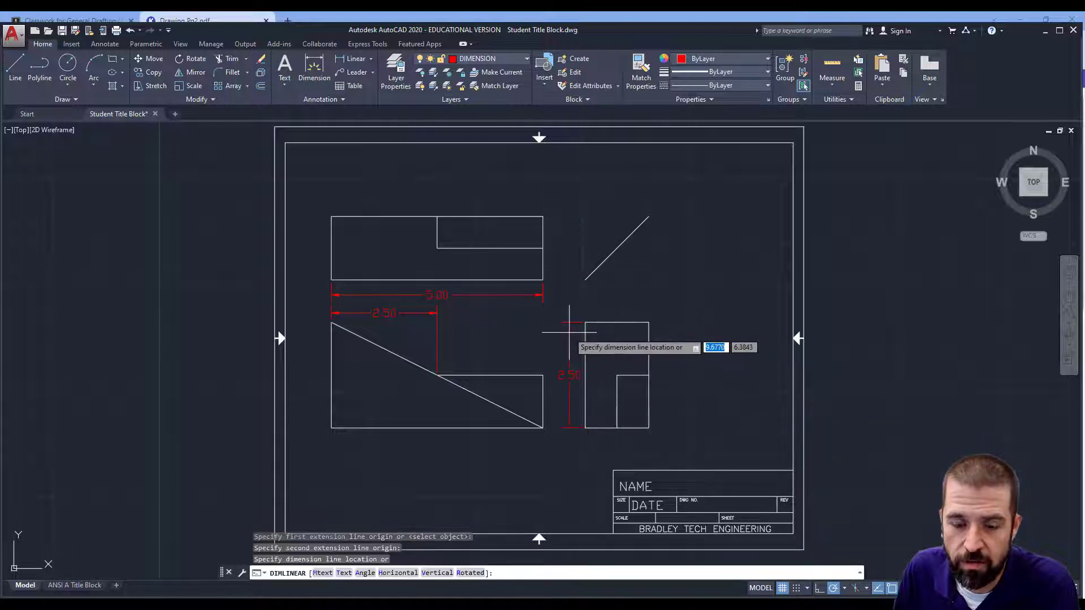
{"action": "left_click", "coordinate": [567, 332]}
{"action": "key", "text": "space"}
{"action": "left_click", "coordinate": [648, 428]}
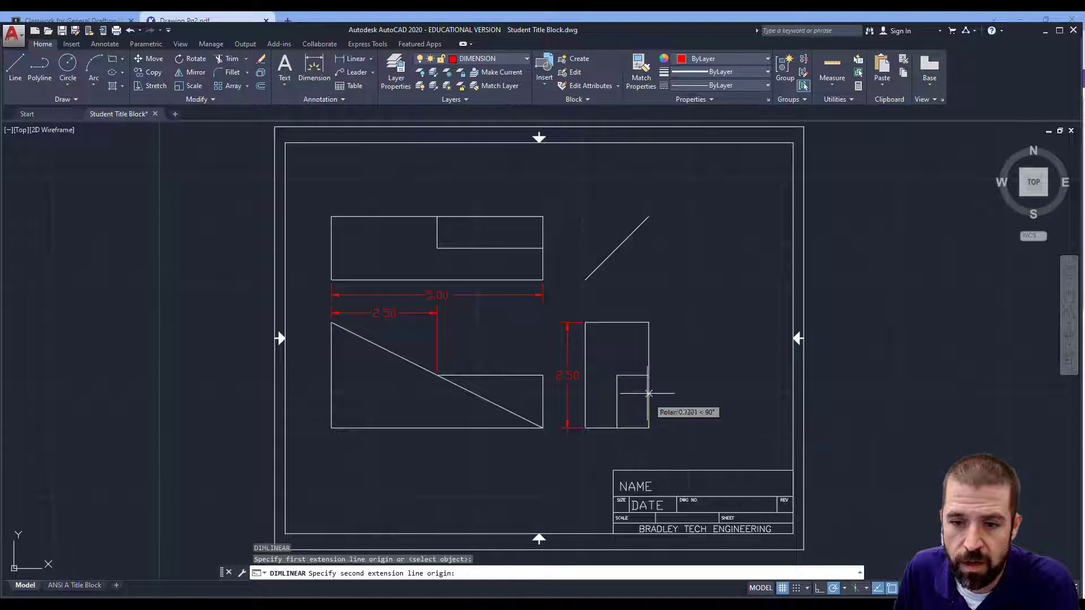
{"action": "left_click", "coordinate": [648, 375]}
{"action": "left_click", "coordinate": [681, 384]}
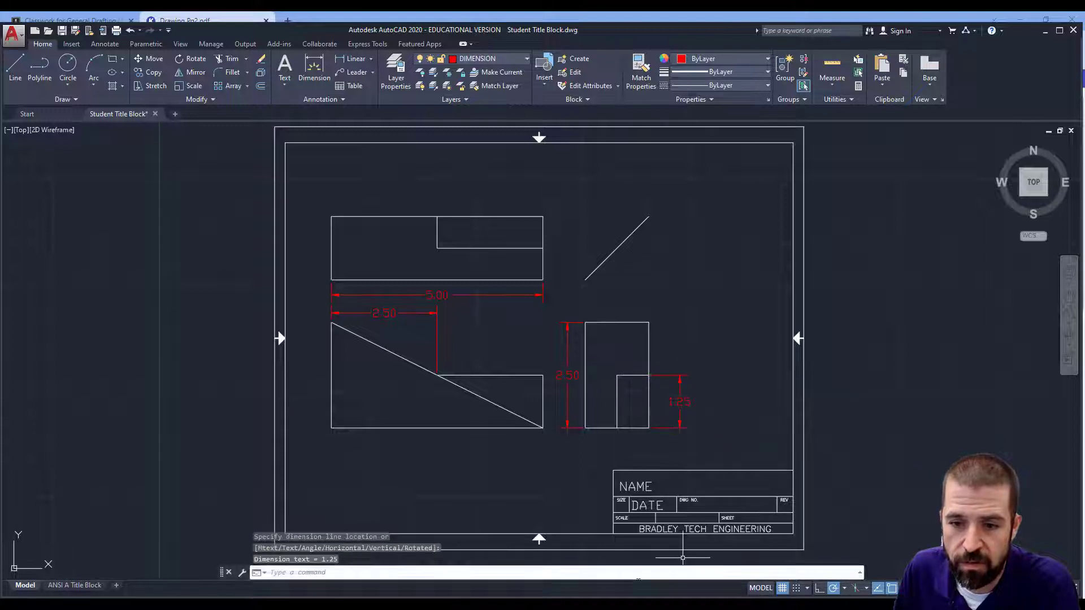
- Dimension the side view's overall width and the inner rectangle's width above the view, checking both against the worksheet
{"action": "key", "text": "alt+Tab"}
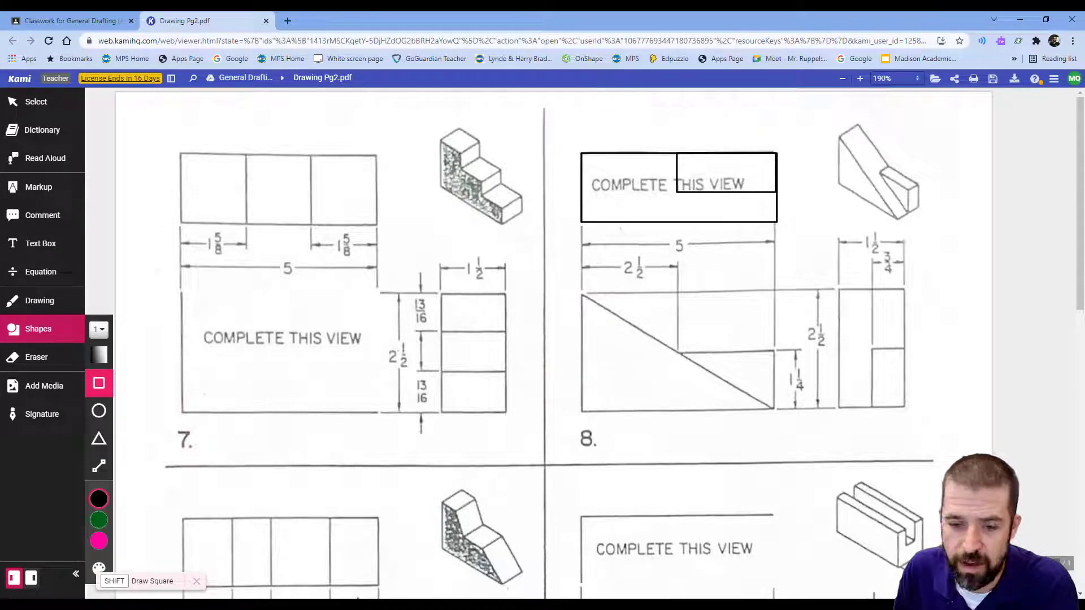
{"action": "key", "text": "alt+Tab"}
{"action": "key", "text": "space"}
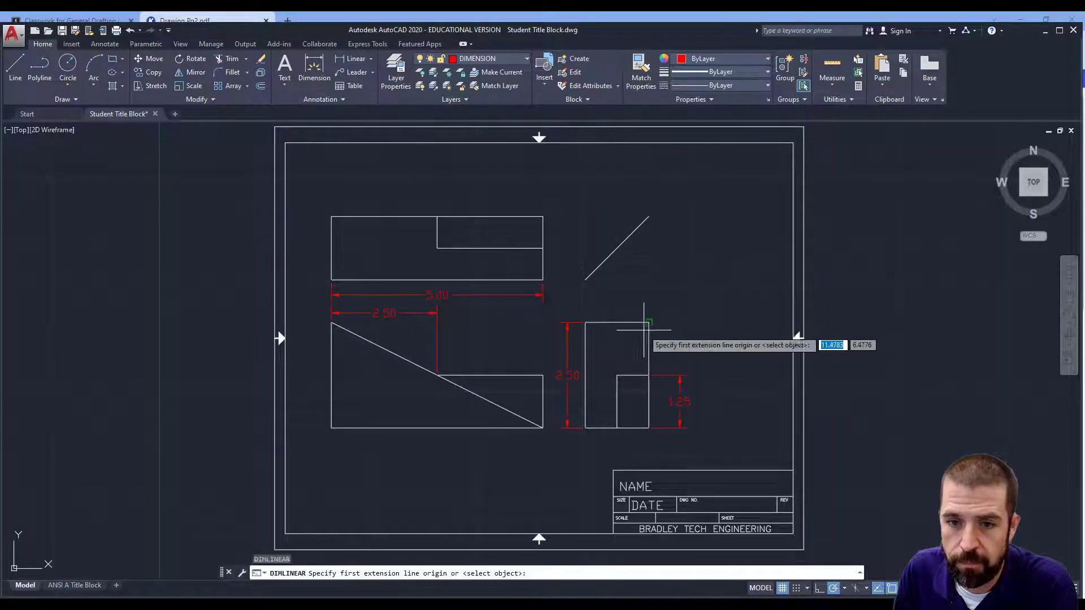
{"action": "left_click", "coordinate": [585, 323]}
{"action": "left_click", "coordinate": [648, 323]}
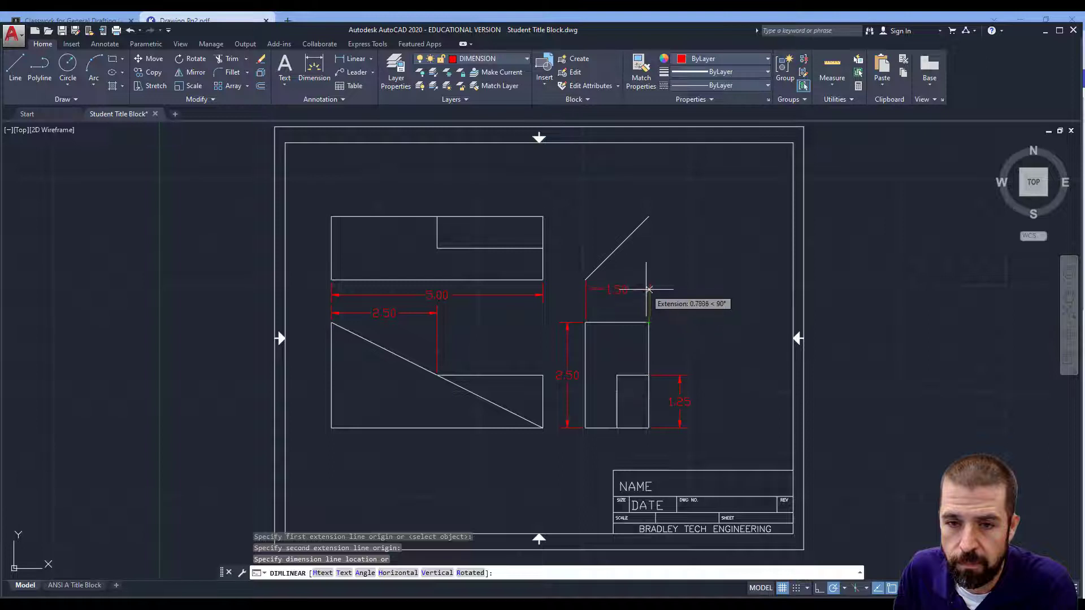
{"action": "left_click", "coordinate": [648, 288]}
{"action": "key", "text": "space"}
{"action": "left_click", "coordinate": [616, 375]}
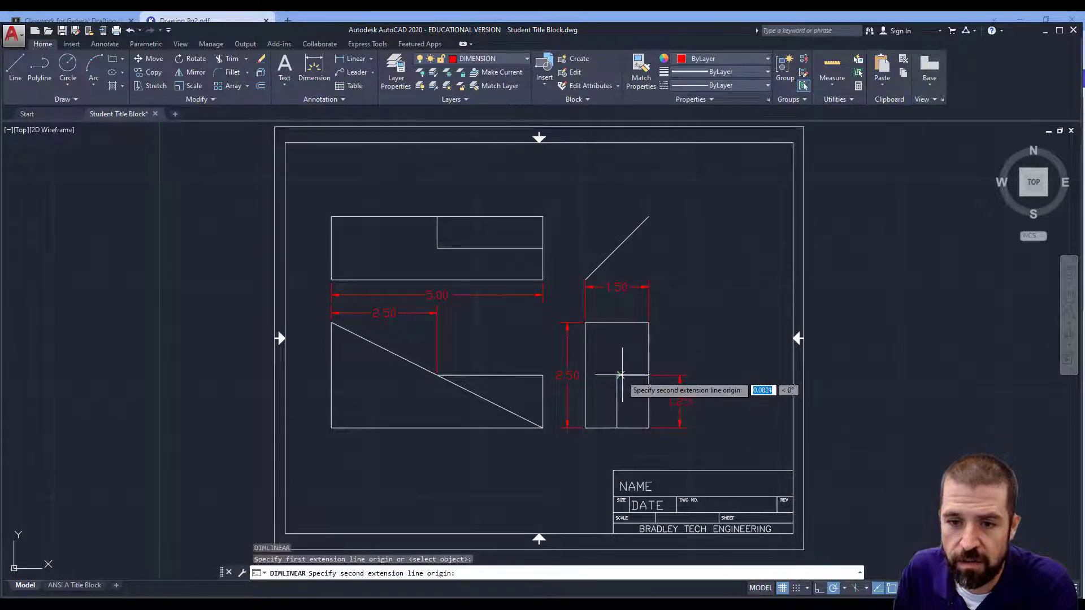
{"action": "left_click", "coordinate": [648, 323]}
{"action": "left_click", "coordinate": [632, 305]}
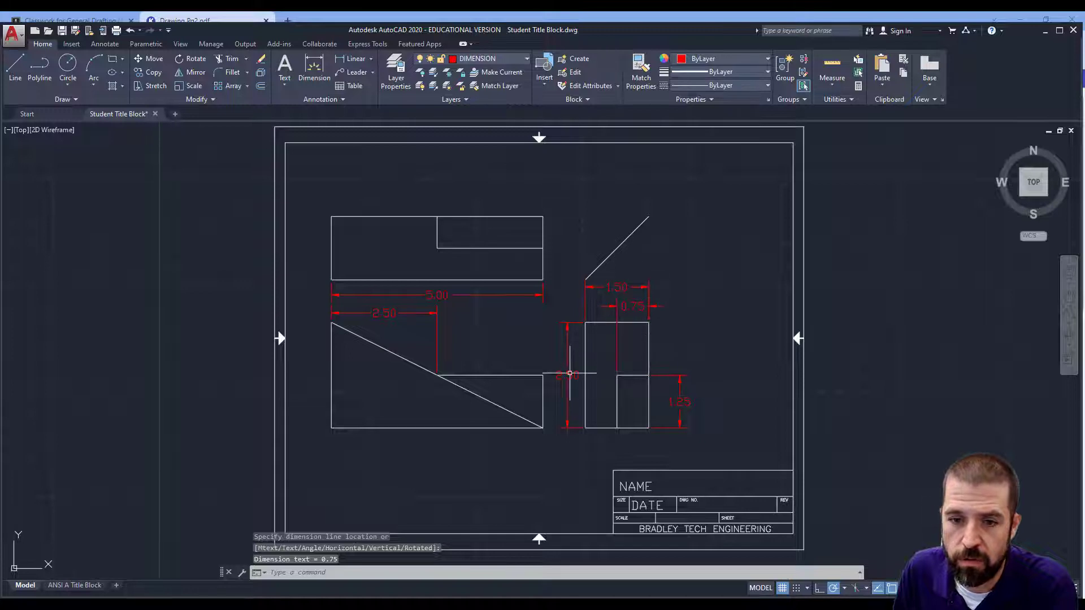
{"action": "left_click", "coordinate": [533, 605]}
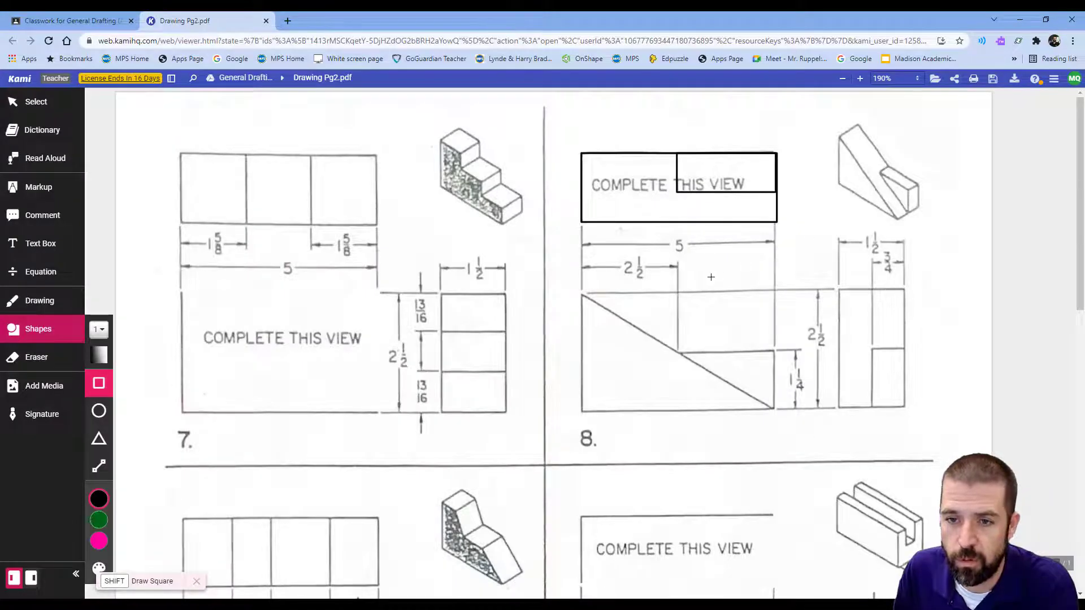
{"action": "left_click", "coordinate": [556, 605]}
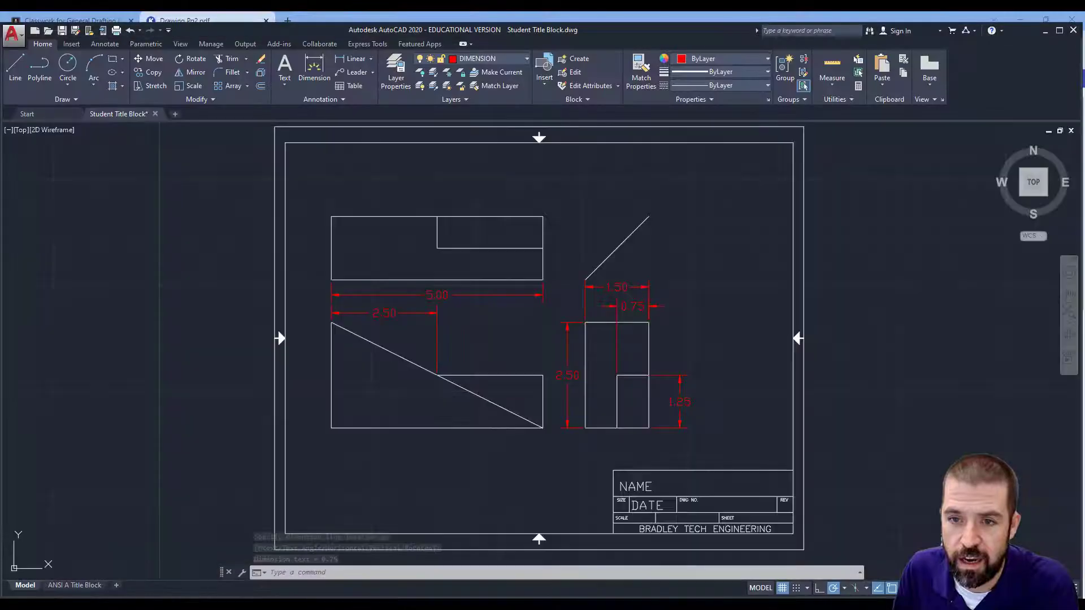